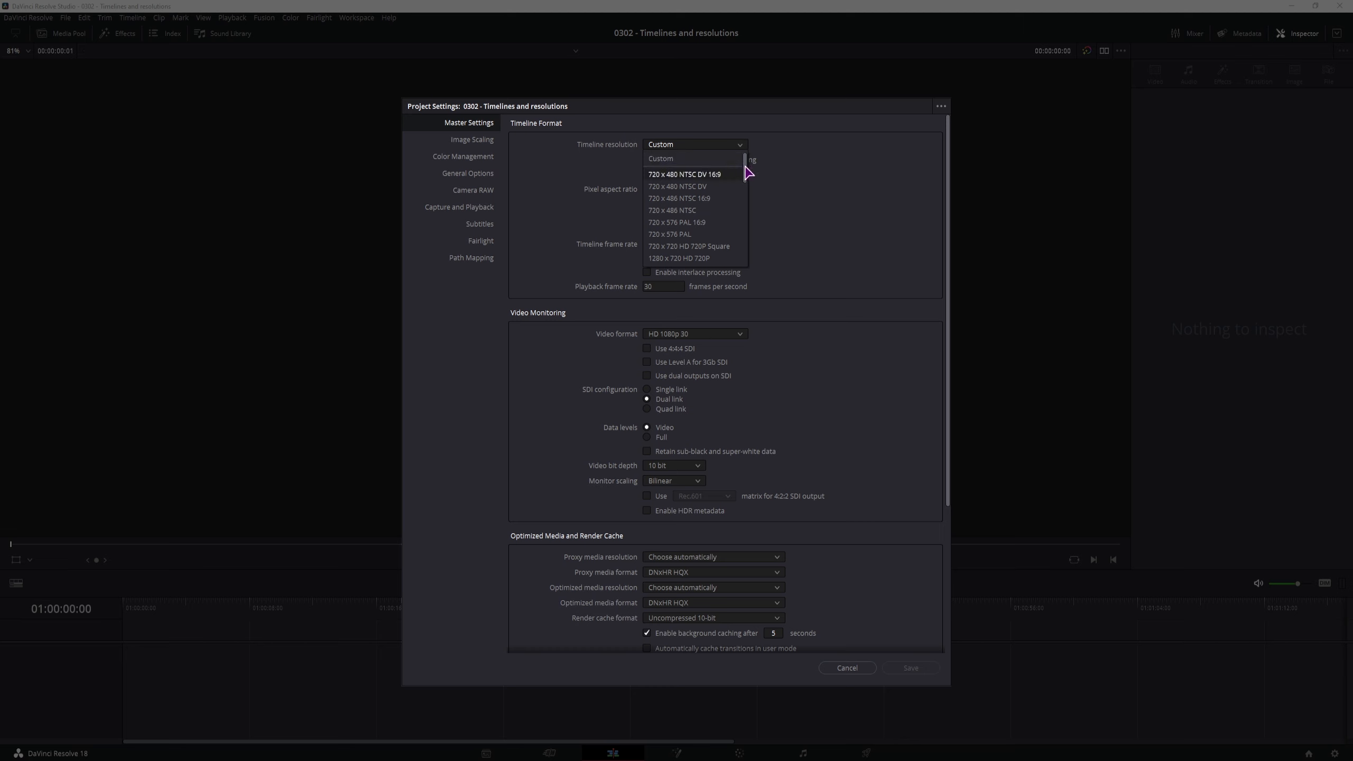
Step: Review the available timeline resolutions in landscape and vertical orientation, switching vertical resolution on and back off
{"action": "mouse_move", "coordinate": [745, 170]}
{"action": "left_mouse_down"}
{"action": "mouse_move", "coordinate": [750, 262]}
{"action": "mouse_move", "coordinate": [749, 172]}
{"action": "left_mouse_up"}
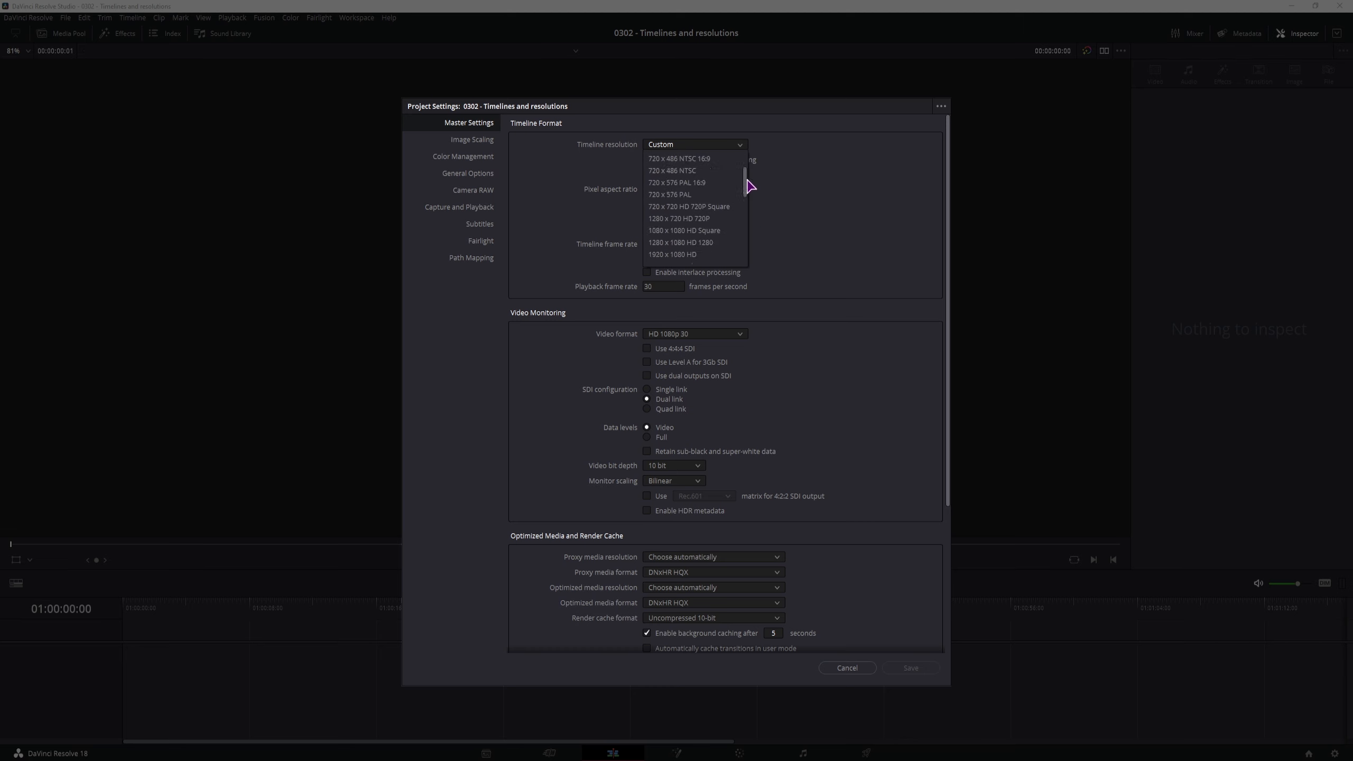
{"action": "left_click", "coordinate": [791, 145]}
{"action": "left_click", "coordinate": [647, 175]}
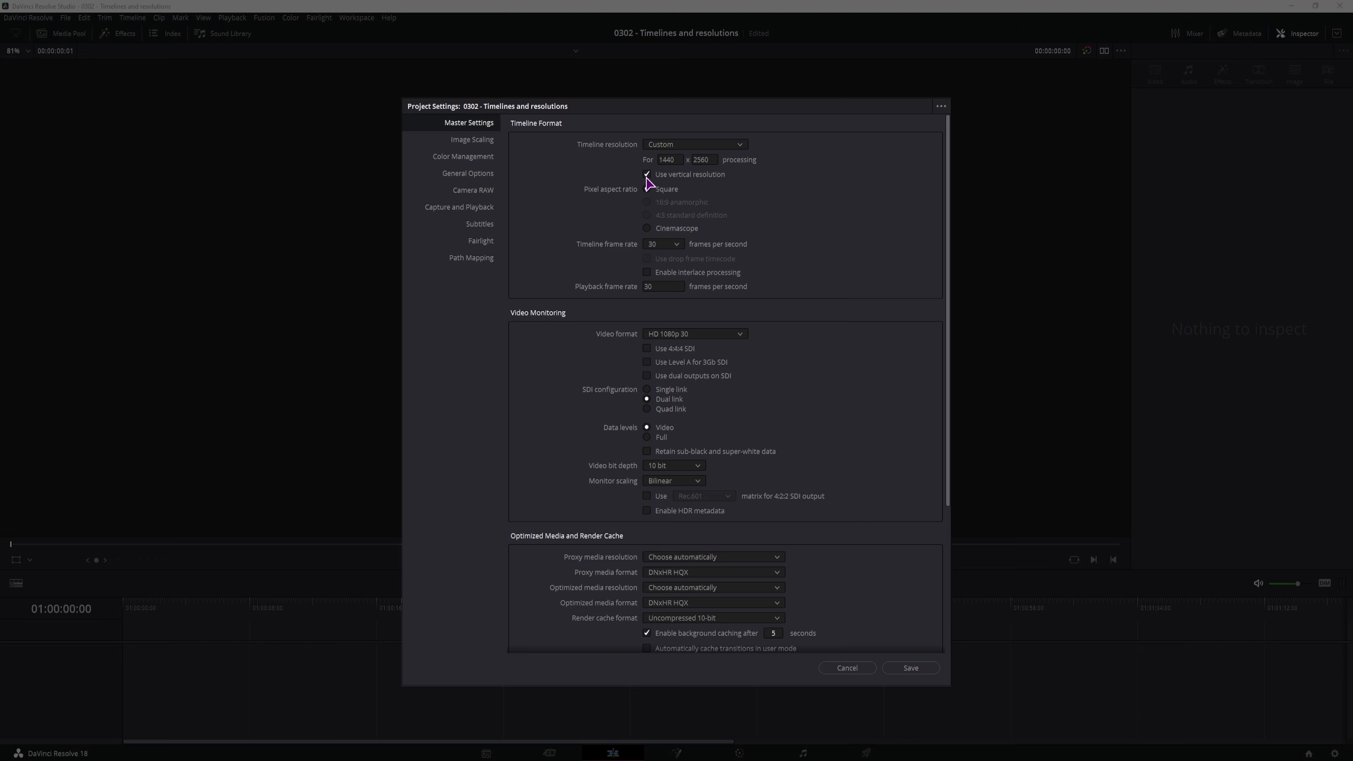
{"action": "left_click", "coordinate": [739, 143]}
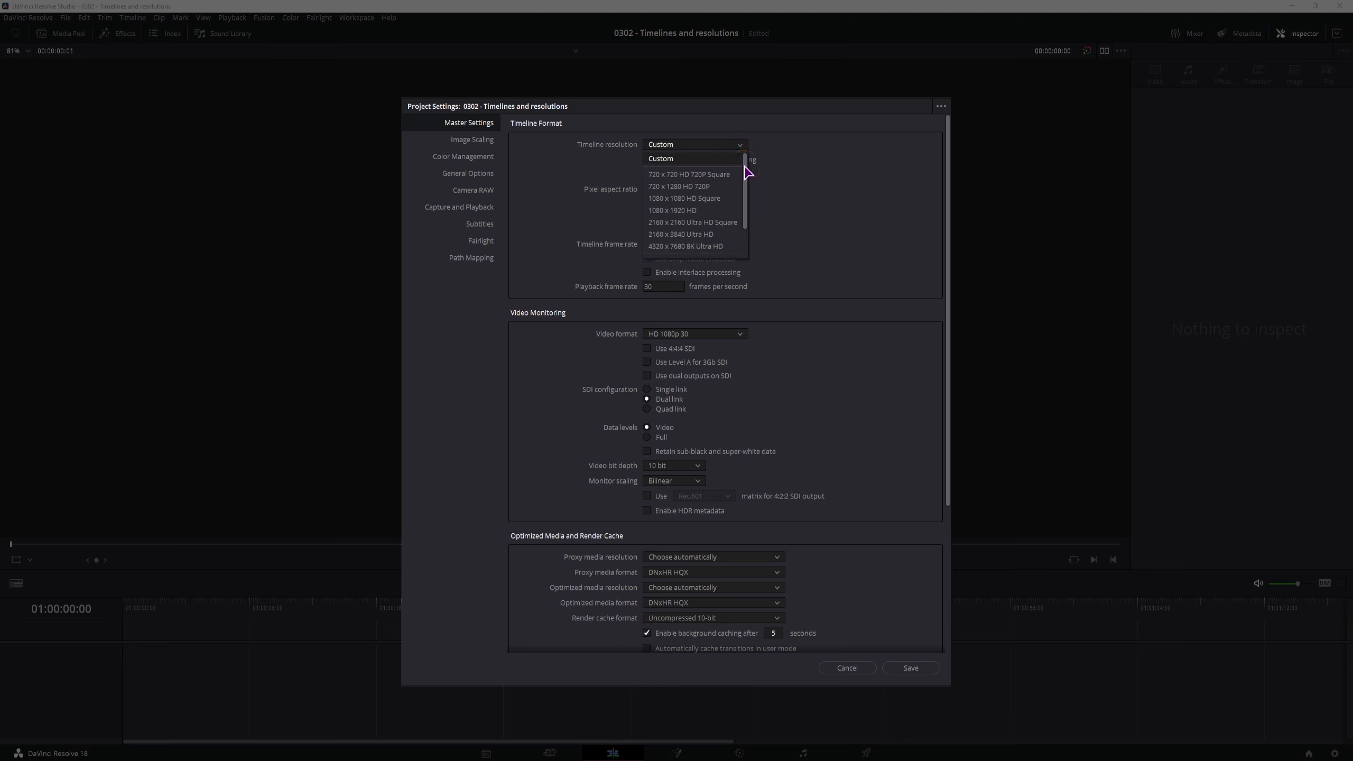
{"action": "left_click", "coordinate": [656, 170]}
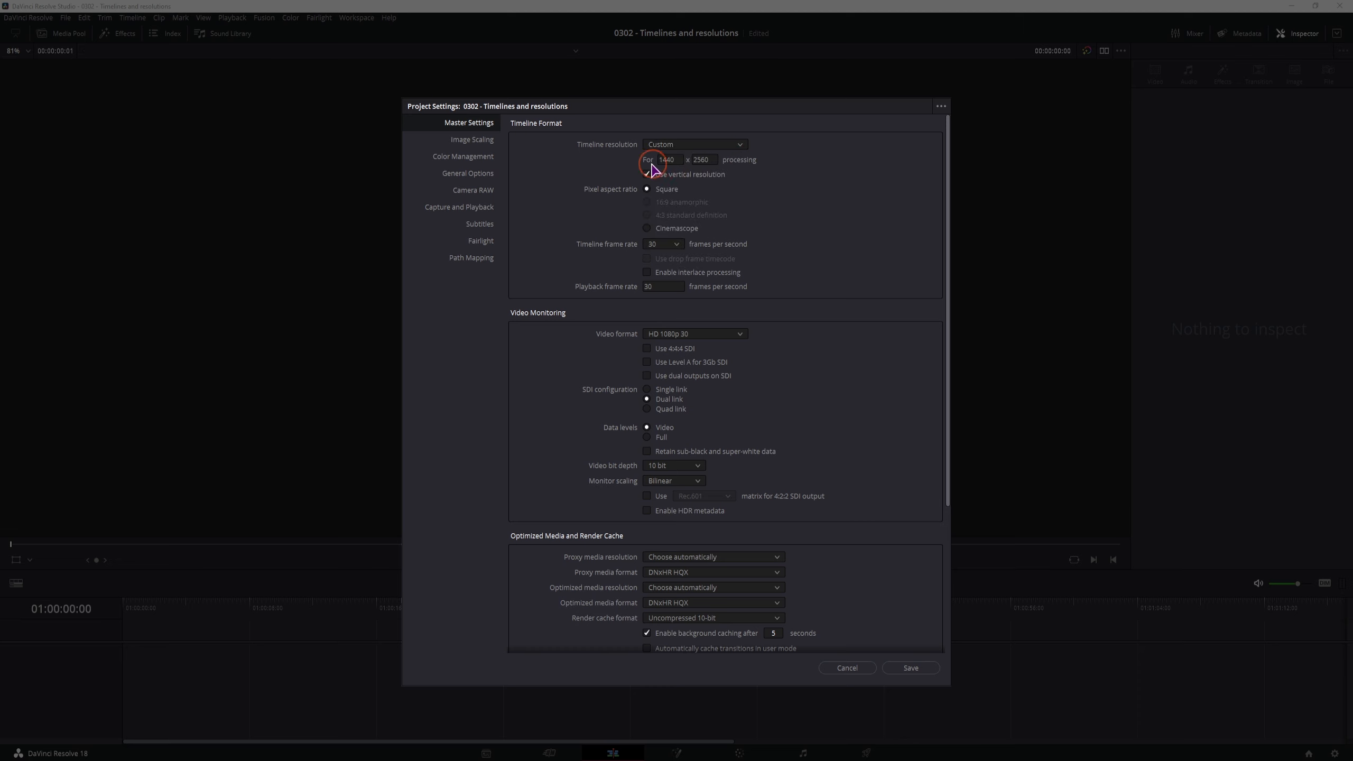
{"action": "left_click", "coordinate": [648, 175]}
Step: Examine the actions offered for the saved project setting presets, and cancel the project settings without saving
{"action": "left_click", "coordinate": [941, 107]}
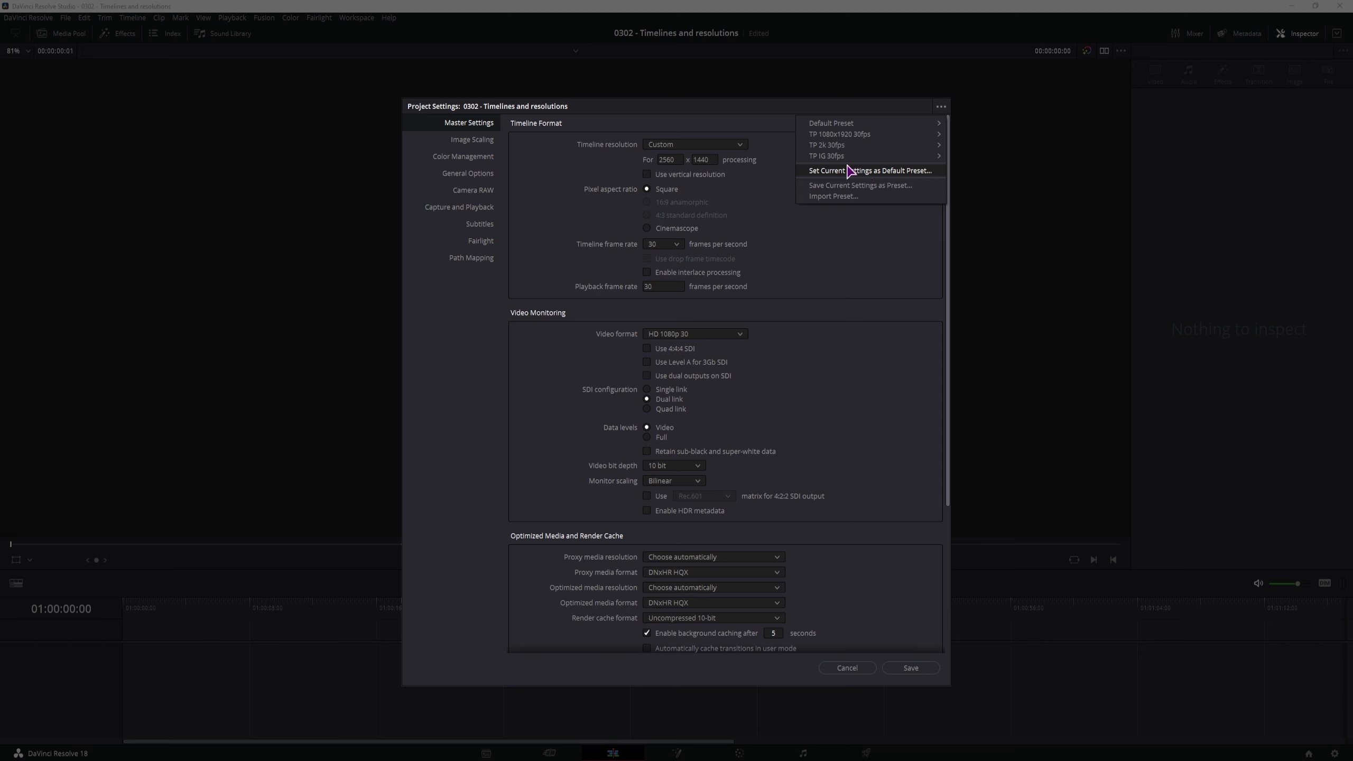
{"action": "mouse_move", "coordinate": [828, 159]}
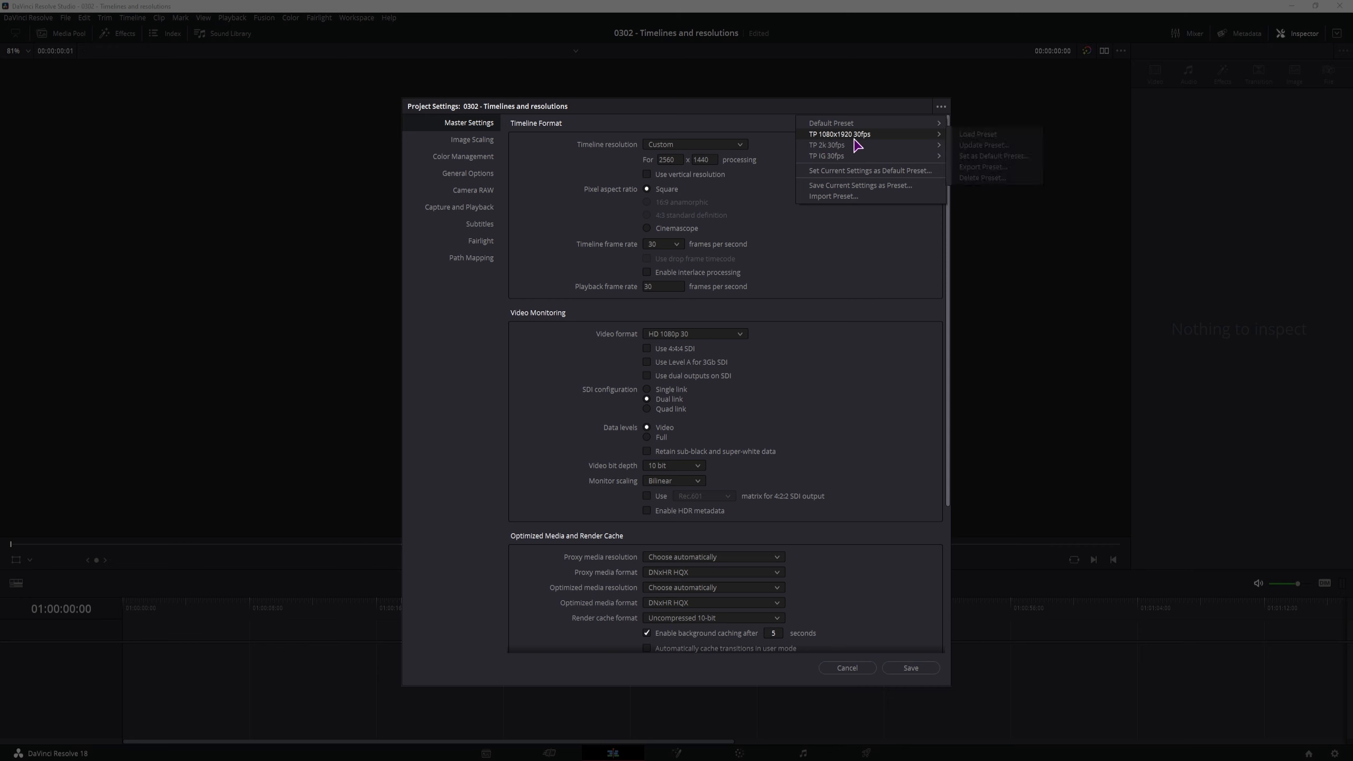
{"action": "mouse_move", "coordinate": [882, 145]}
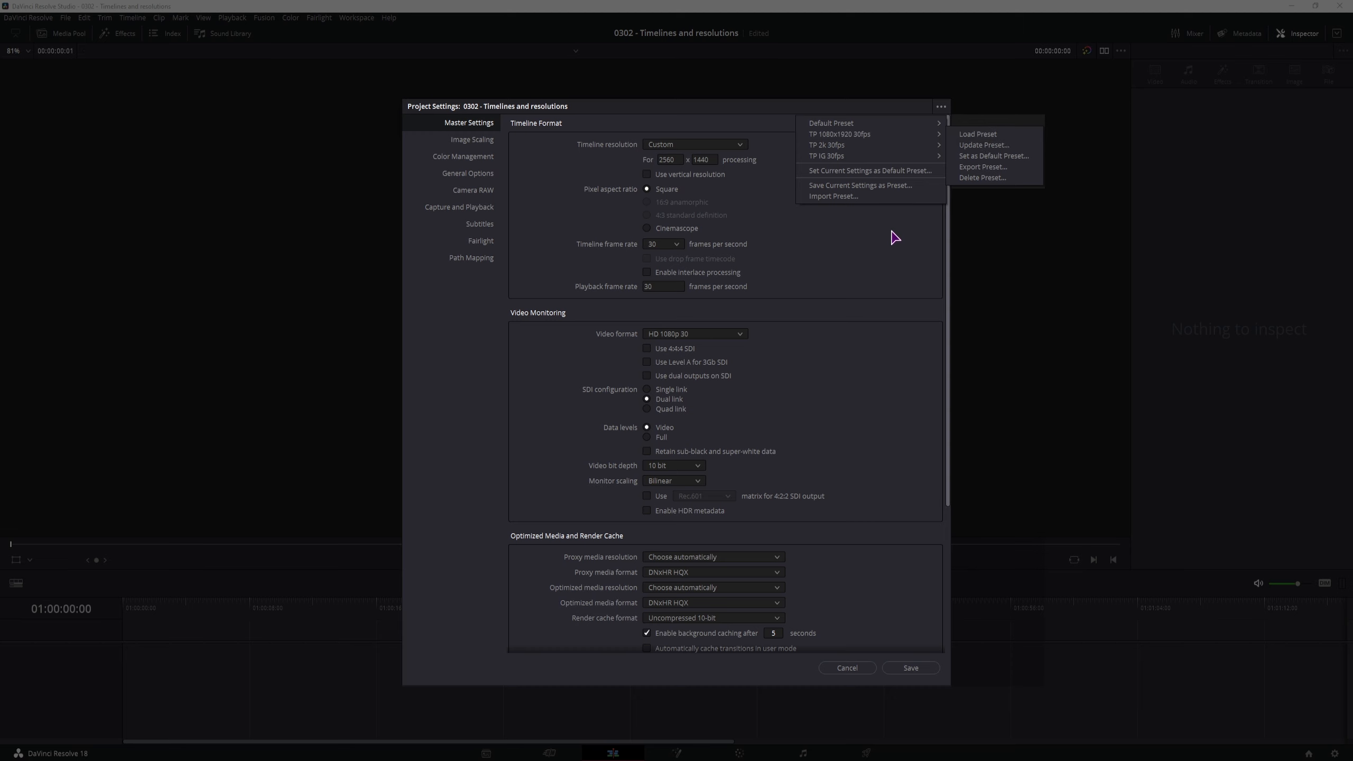
{"action": "left_click", "coordinate": [860, 368]}
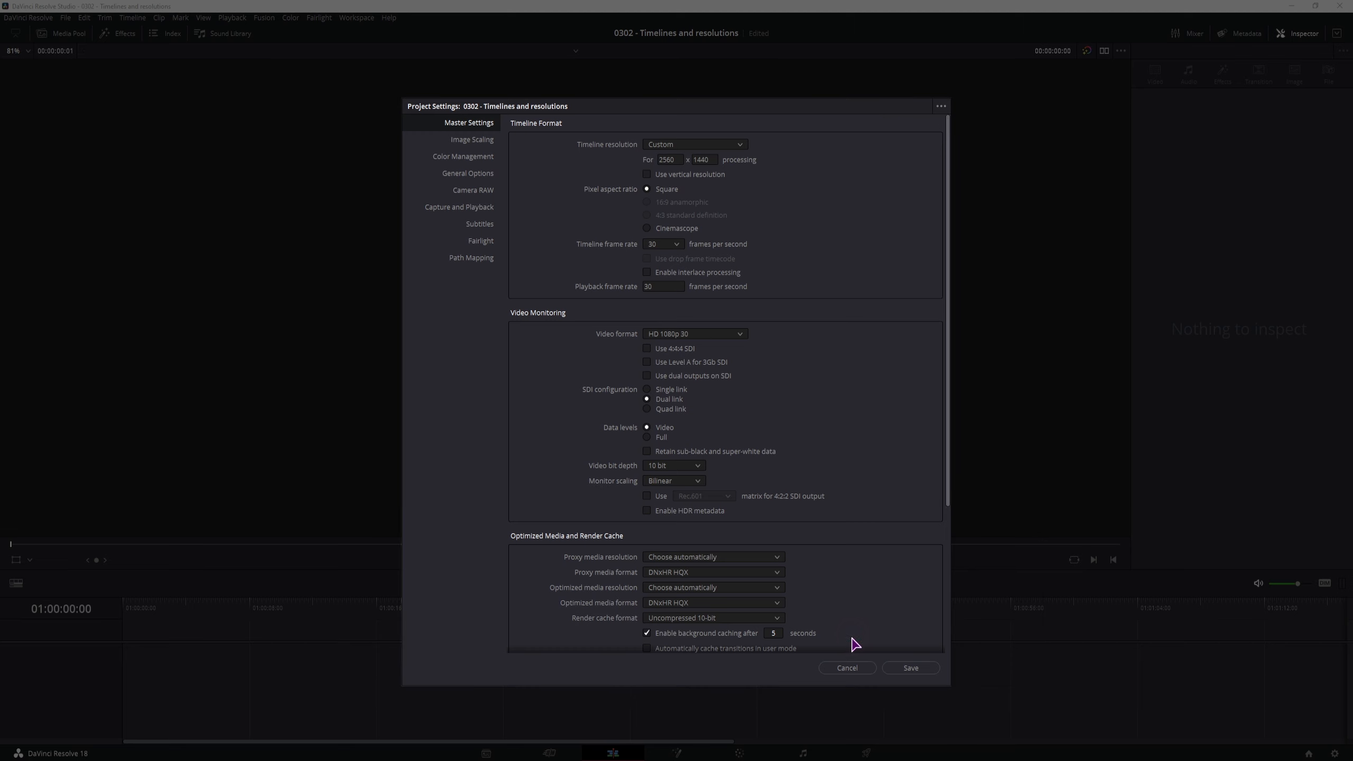
{"action": "left_click", "coordinate": [849, 669]}
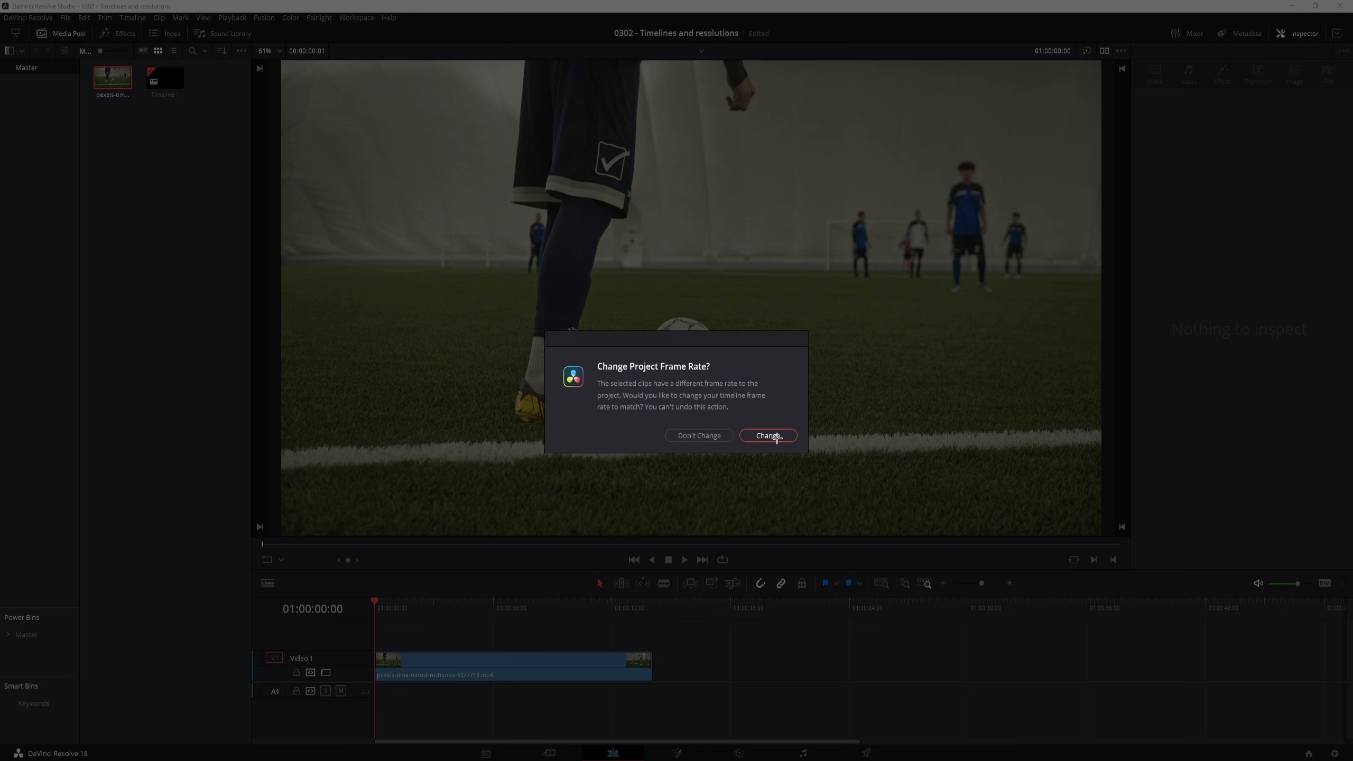
Step: Change the project frame rate to match the soccer clip, and set the timeline resolution to vertical 1080 x 1920 HD
{"action": "left_click", "coordinate": [768, 436]}
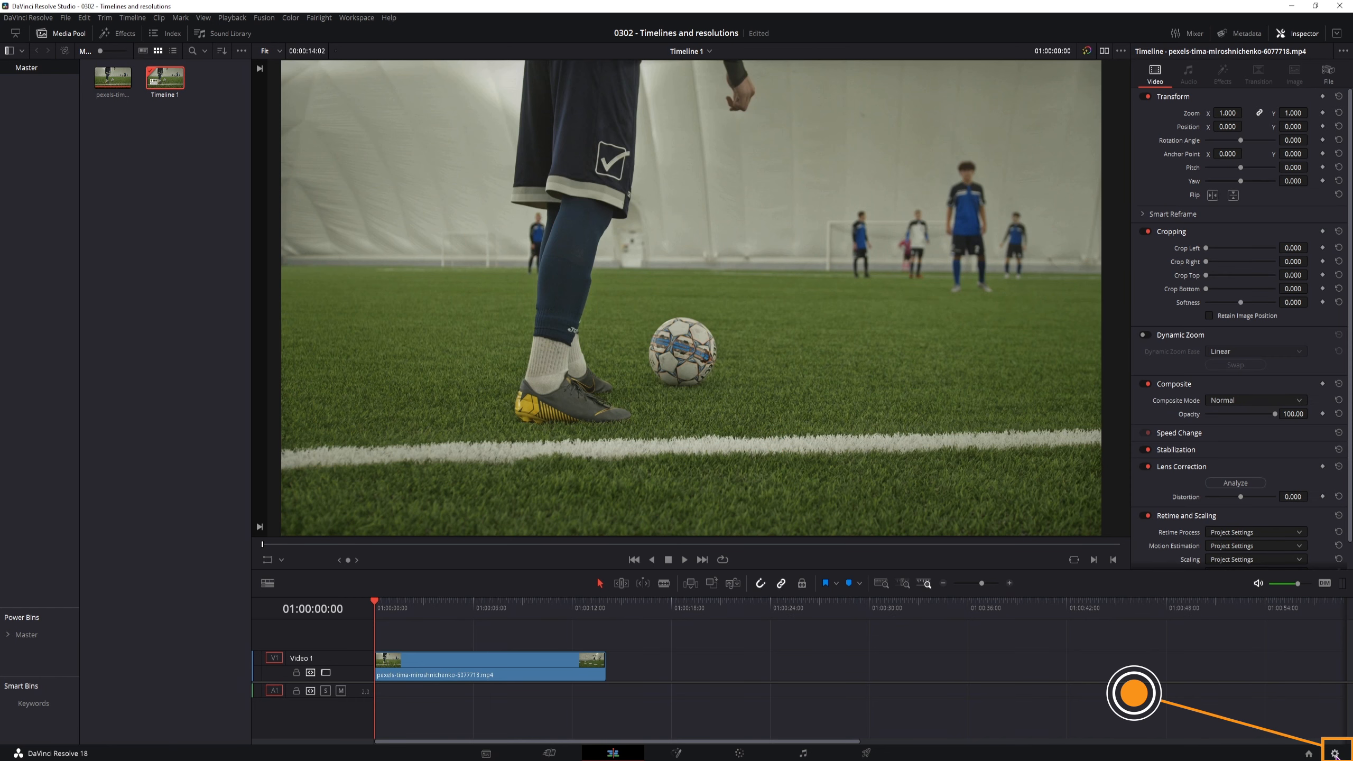
{"action": "left_click", "coordinate": [1334, 754]}
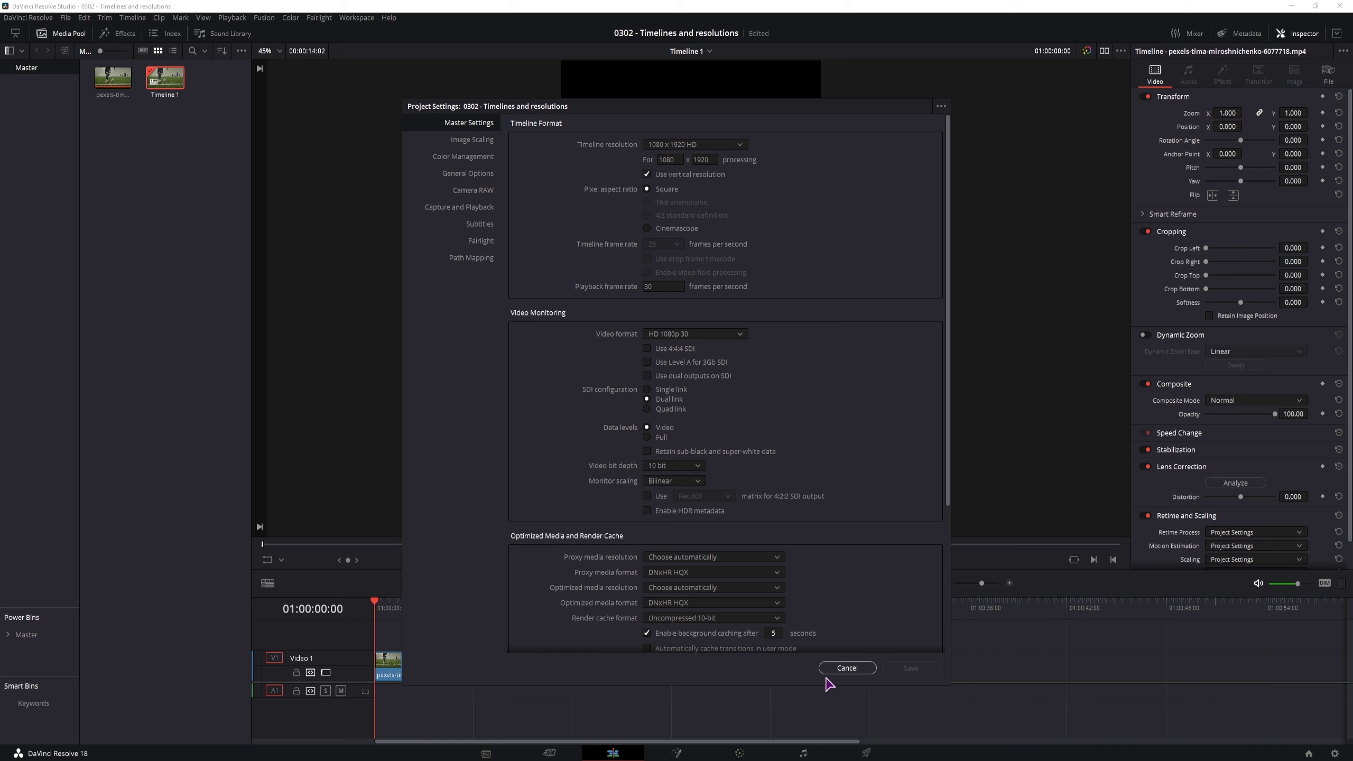
{"action": "left_click", "coordinate": [848, 668]}
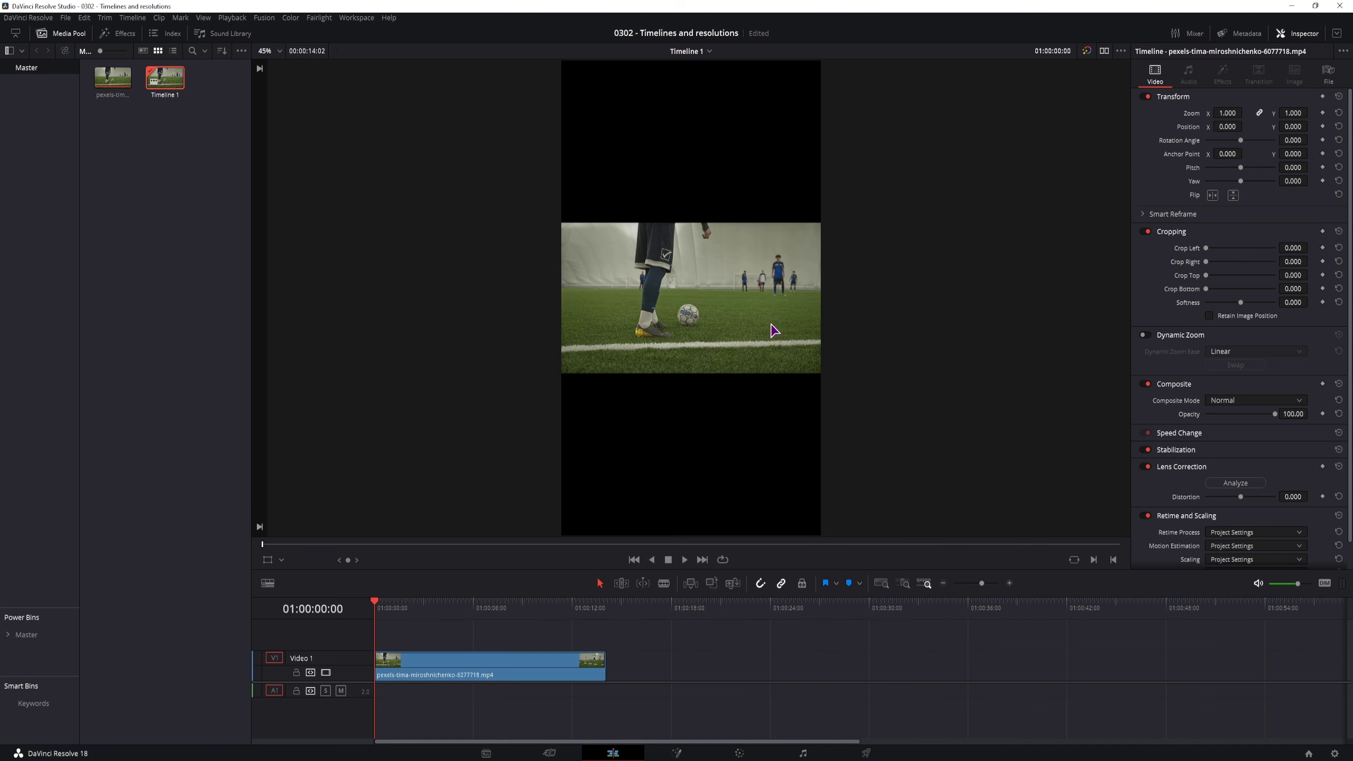
Step: Inspect the source soccer clip's Video, Audio, Timecode and Name attributes, and close them without changes
{"action": "left_click", "coordinate": [468, 679]}
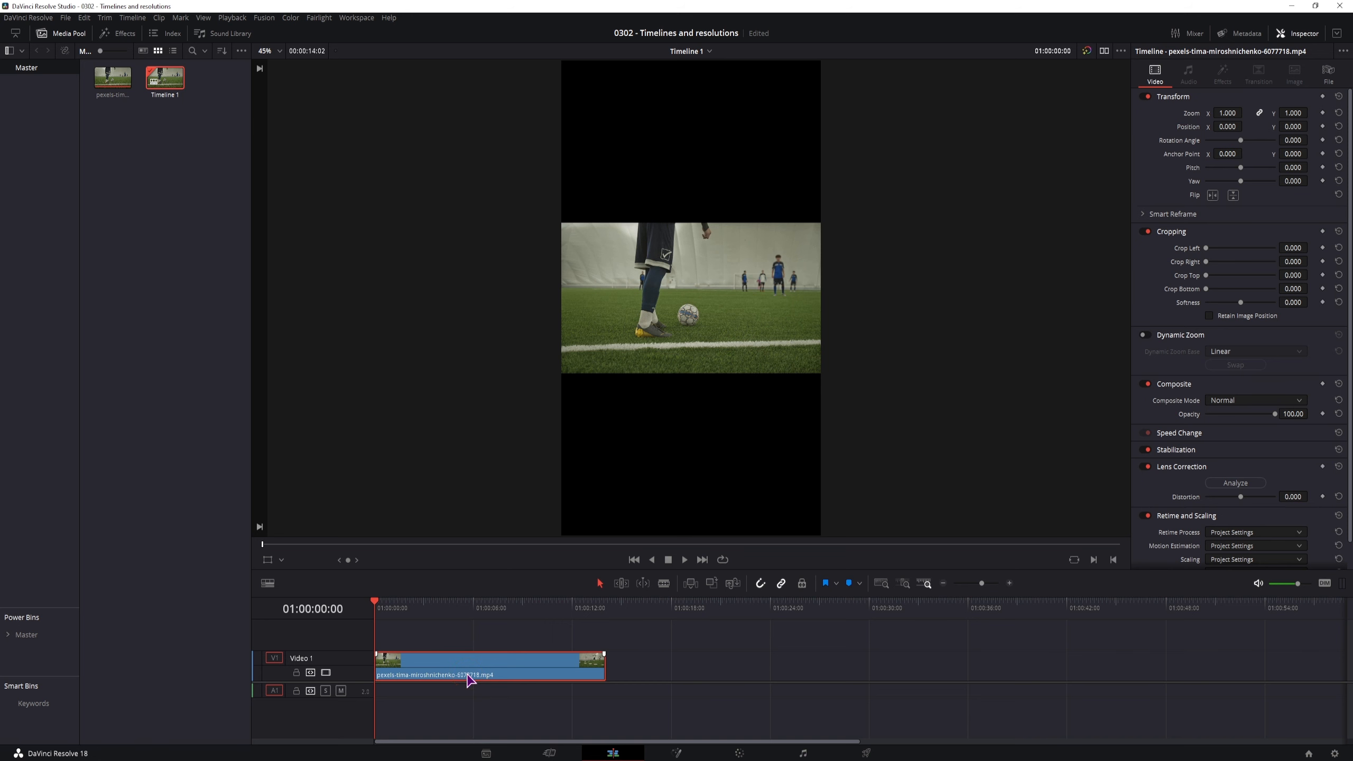
{"action": "left_click", "coordinate": [185, 187]}
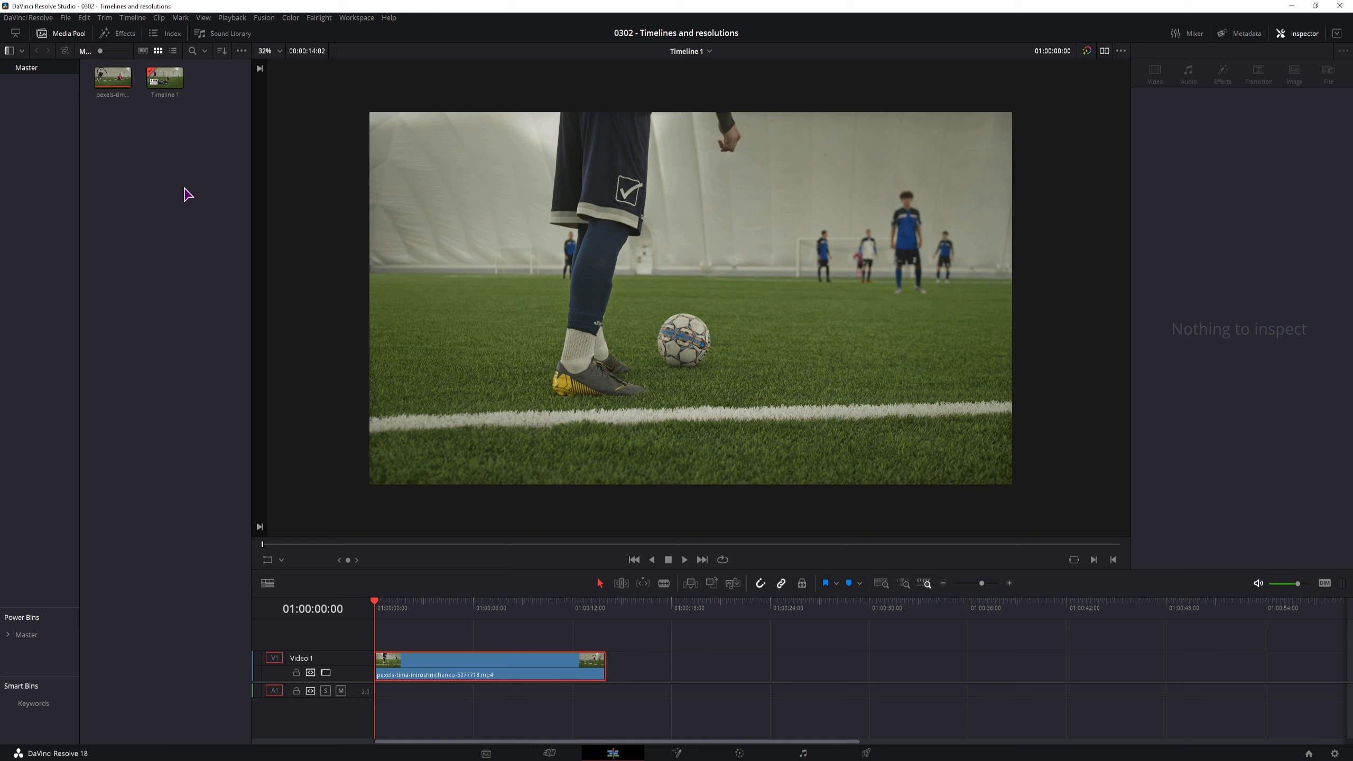
{"action": "left_click", "coordinate": [128, 90]}
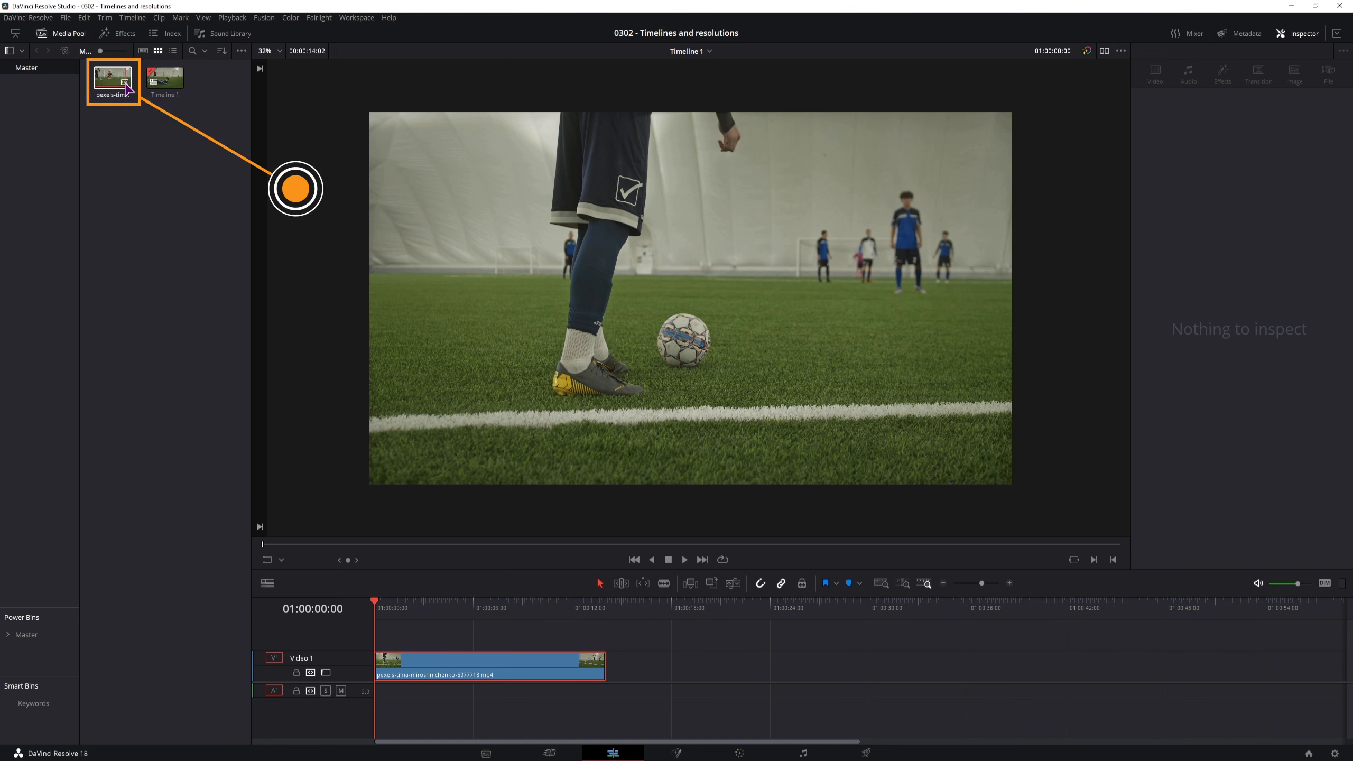
{"action": "mouse_move", "coordinate": [128, 90]}
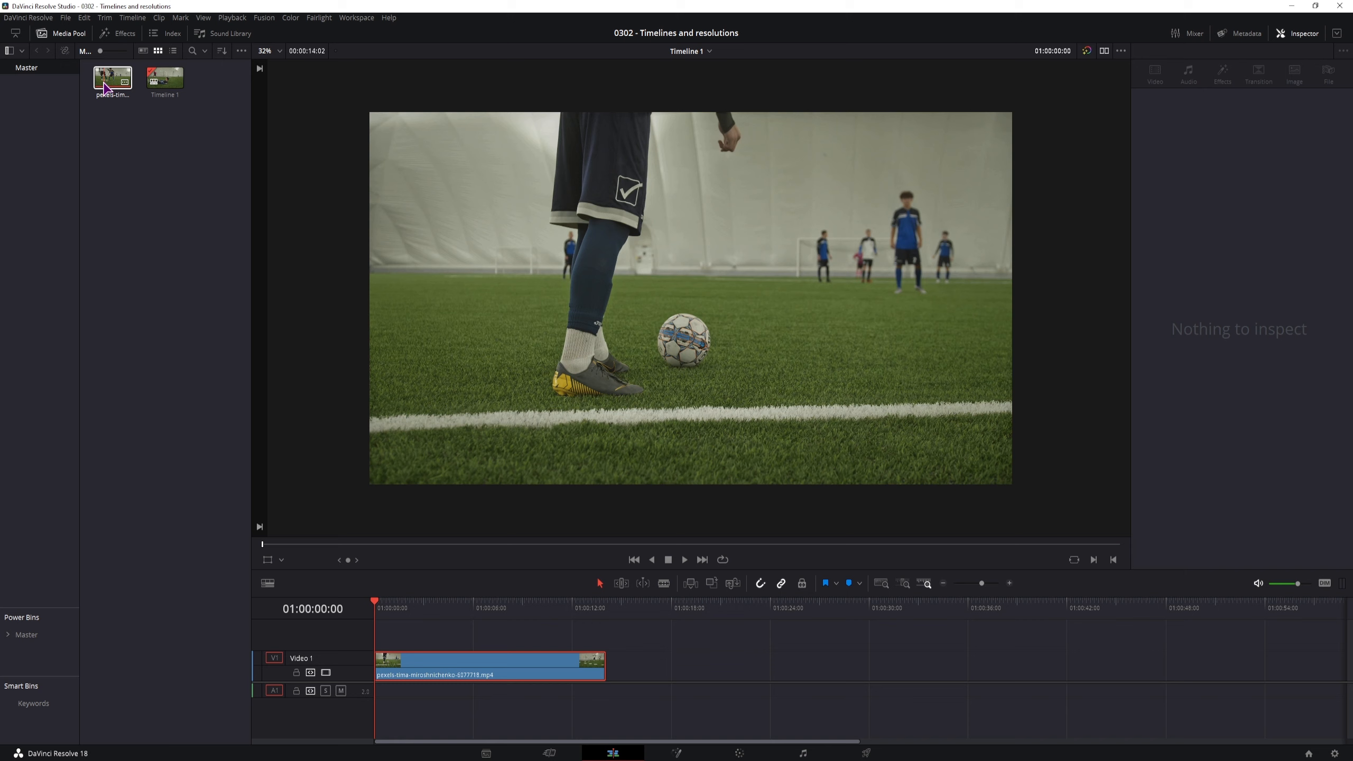
{"action": "right_click", "coordinate": [106, 80]}
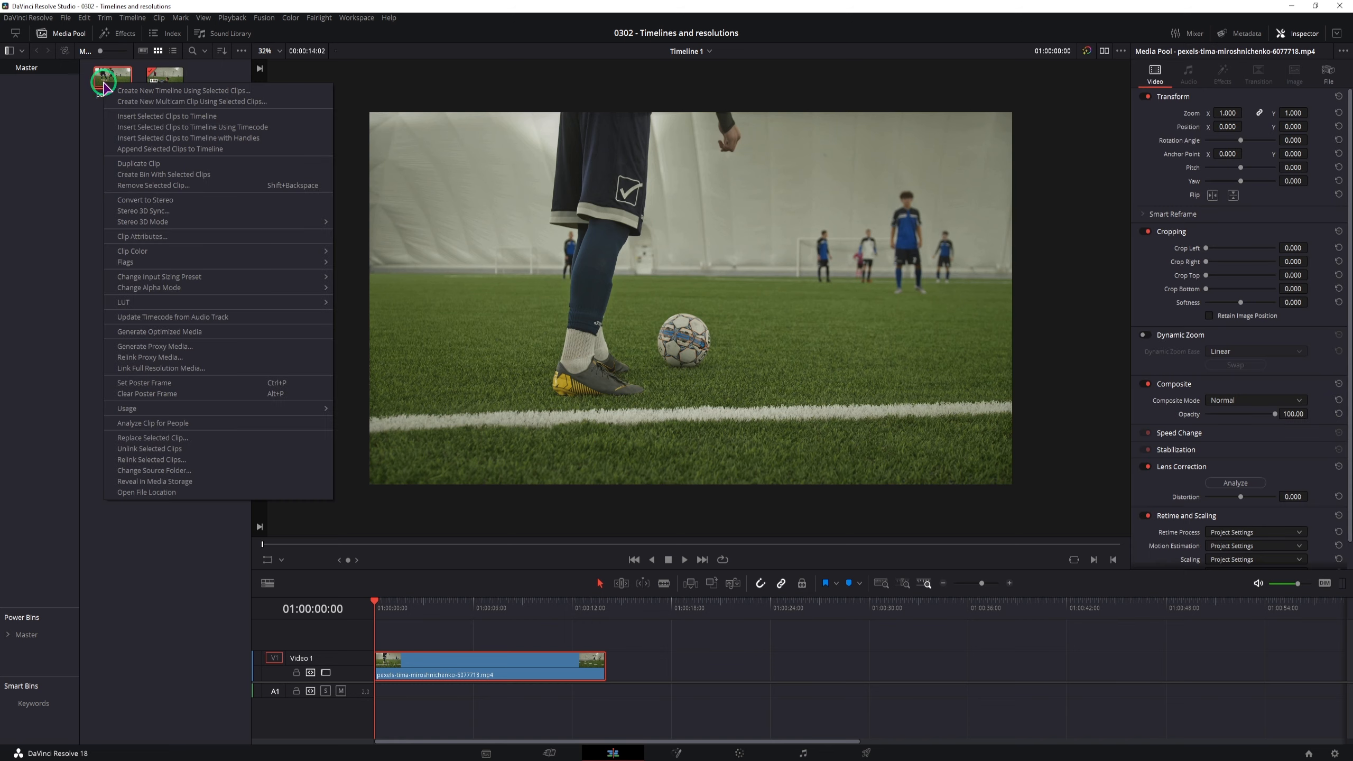
{"action": "left_click", "coordinate": [155, 236]}
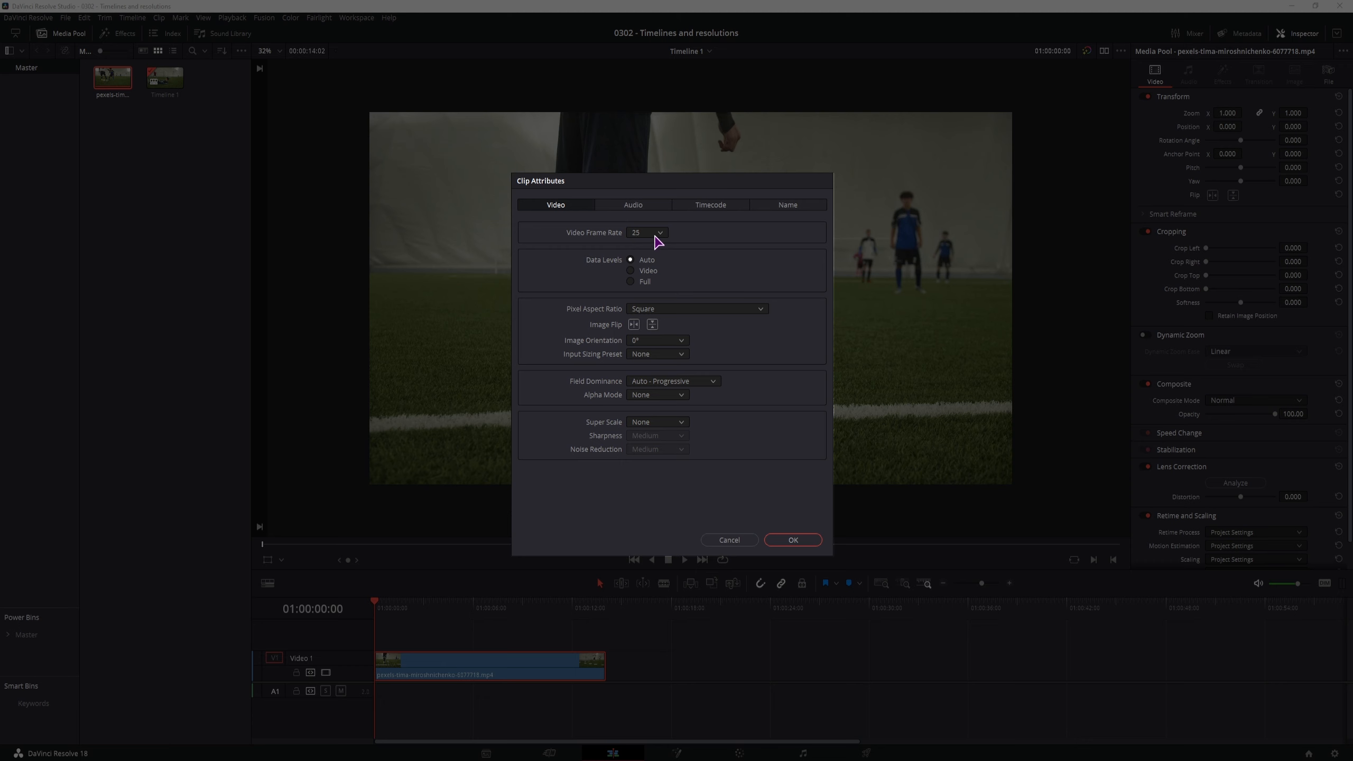
{"action": "left_click", "coordinate": [637, 207]}
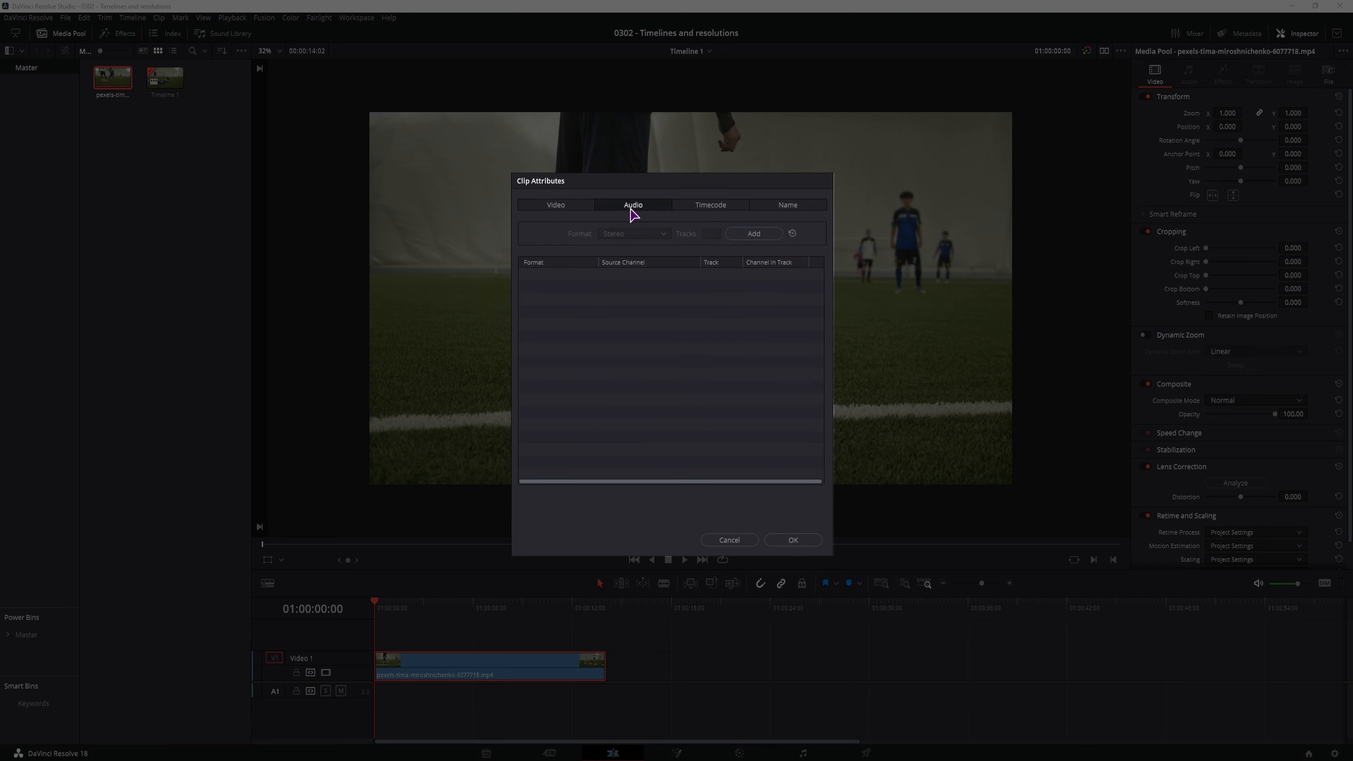
{"action": "left_click", "coordinate": [708, 206]}
{"action": "left_click", "coordinate": [786, 206]}
{"action": "left_click", "coordinate": [563, 206]}
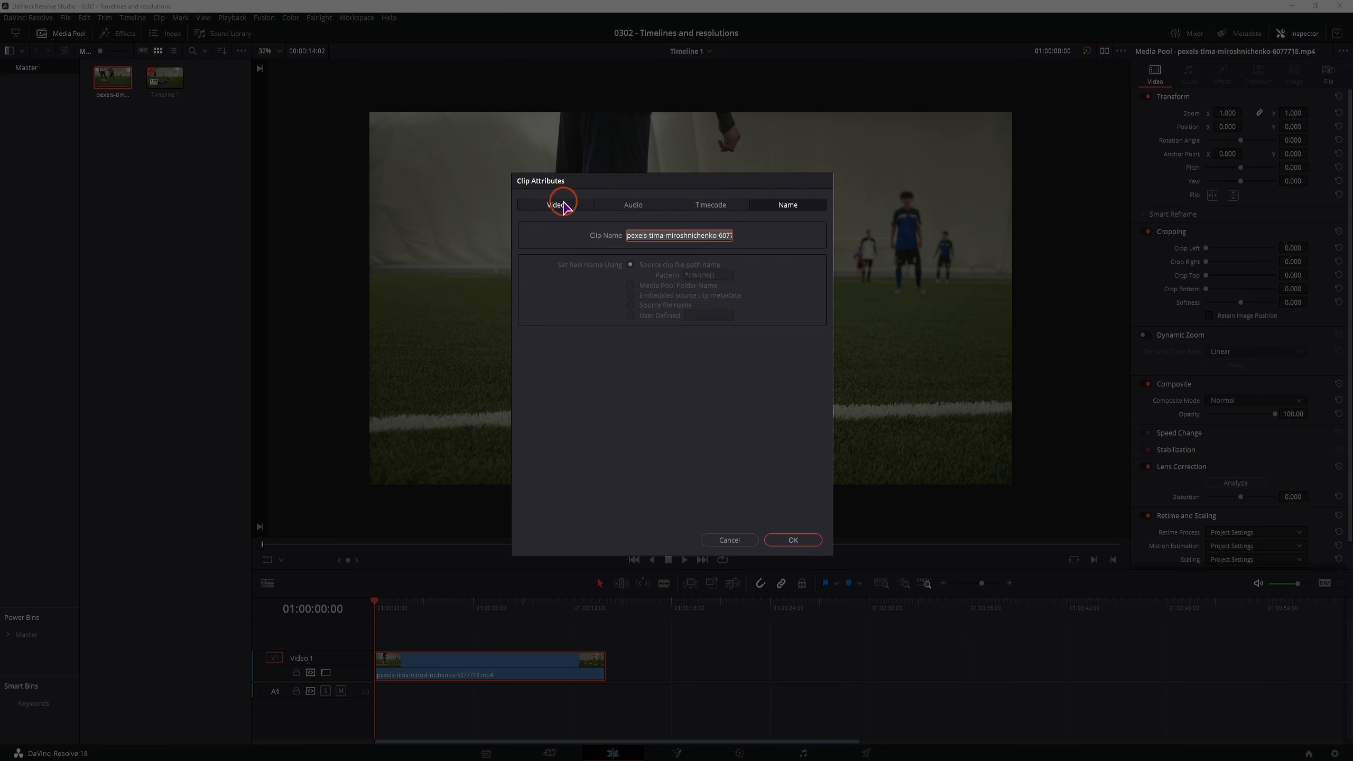
{"action": "left_click", "coordinate": [729, 540]}
Step: Save the project settings with the custom 1000 x 200 timeline resolution as a preset named "1000x200 preset"
{"action": "left_click", "coordinate": [1334, 753]}
{"action": "left_click", "coordinate": [941, 107]}
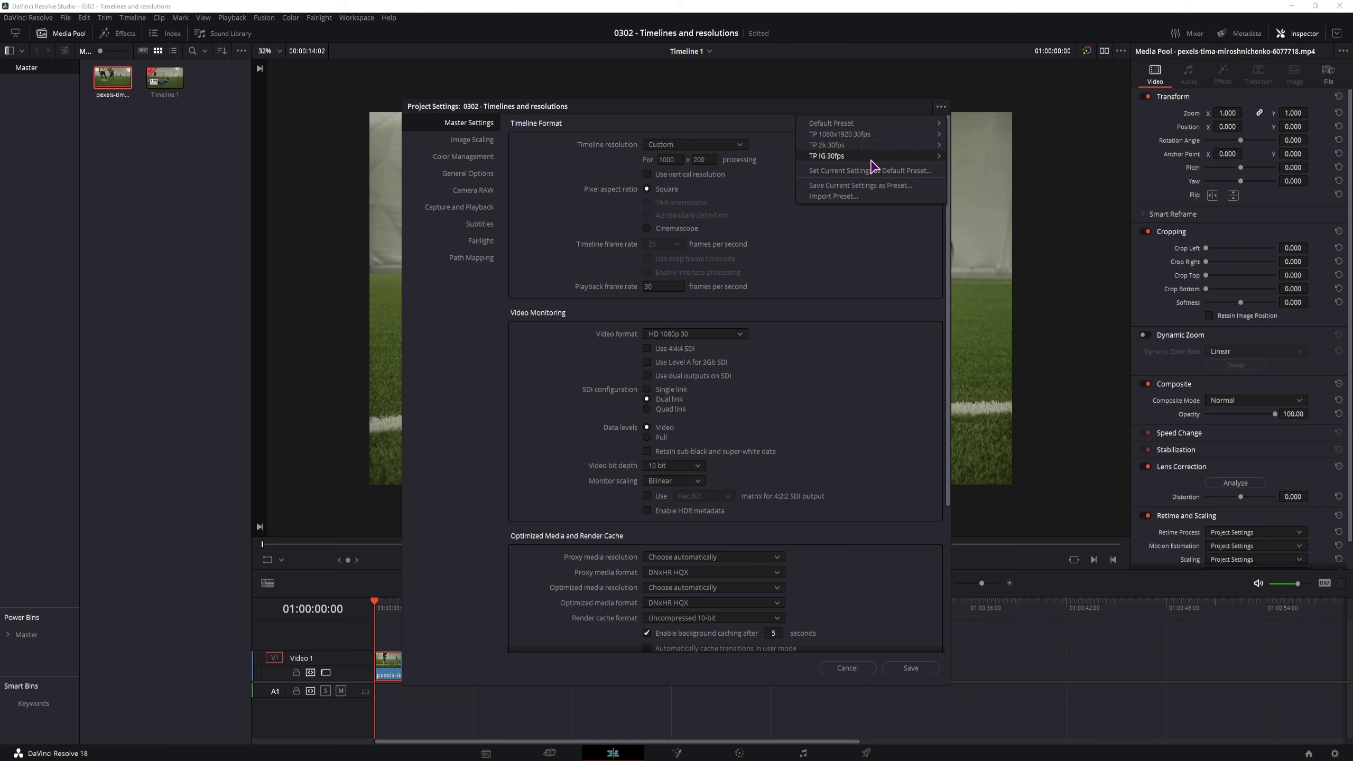
{"action": "left_click", "coordinate": [843, 187]}
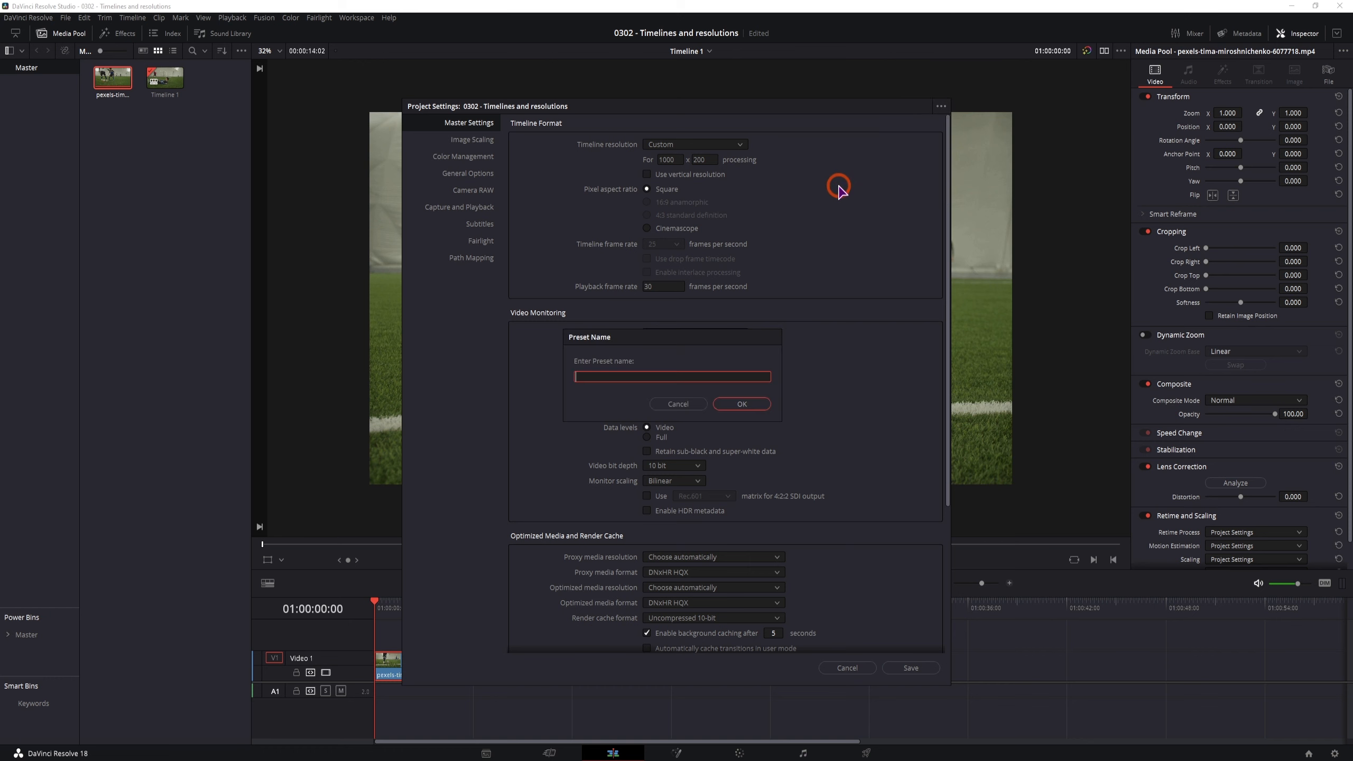
{"action": "type", "text": "1000x200_preset"}
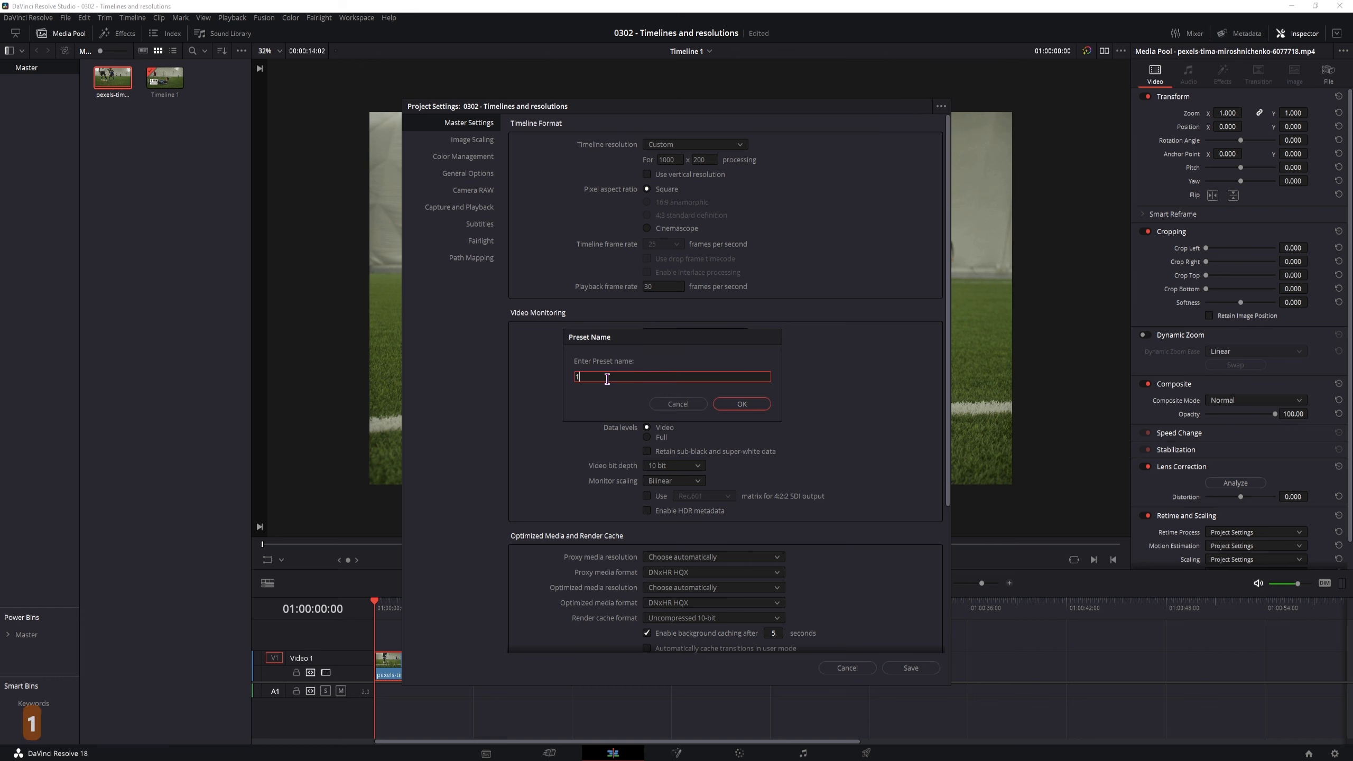
{"action": "left_click", "coordinate": [730, 405]}
Step: Confirm the project frame rate change and set the custom timeline resolution's width to 1000
{"action": "left_click", "coordinate": [765, 423]}
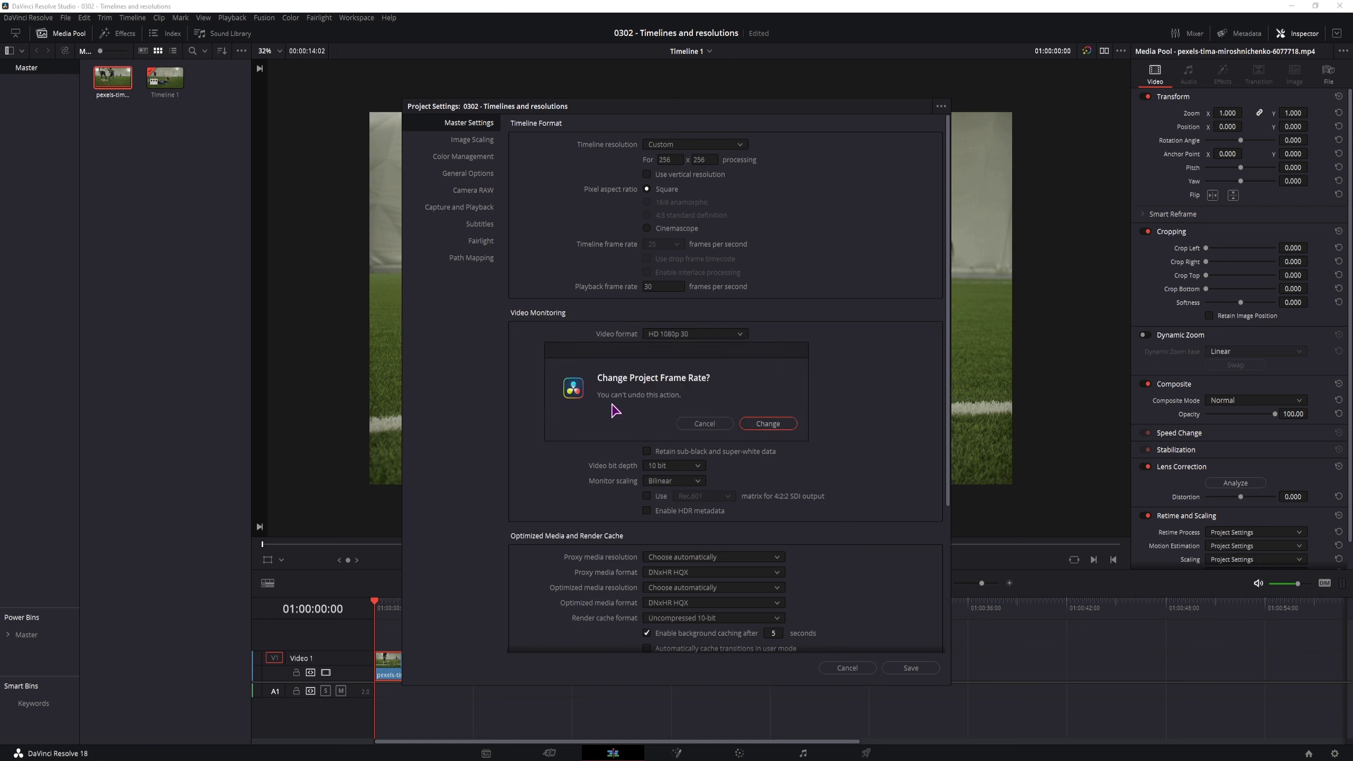
{"action": "left_click", "coordinate": [712, 159]}
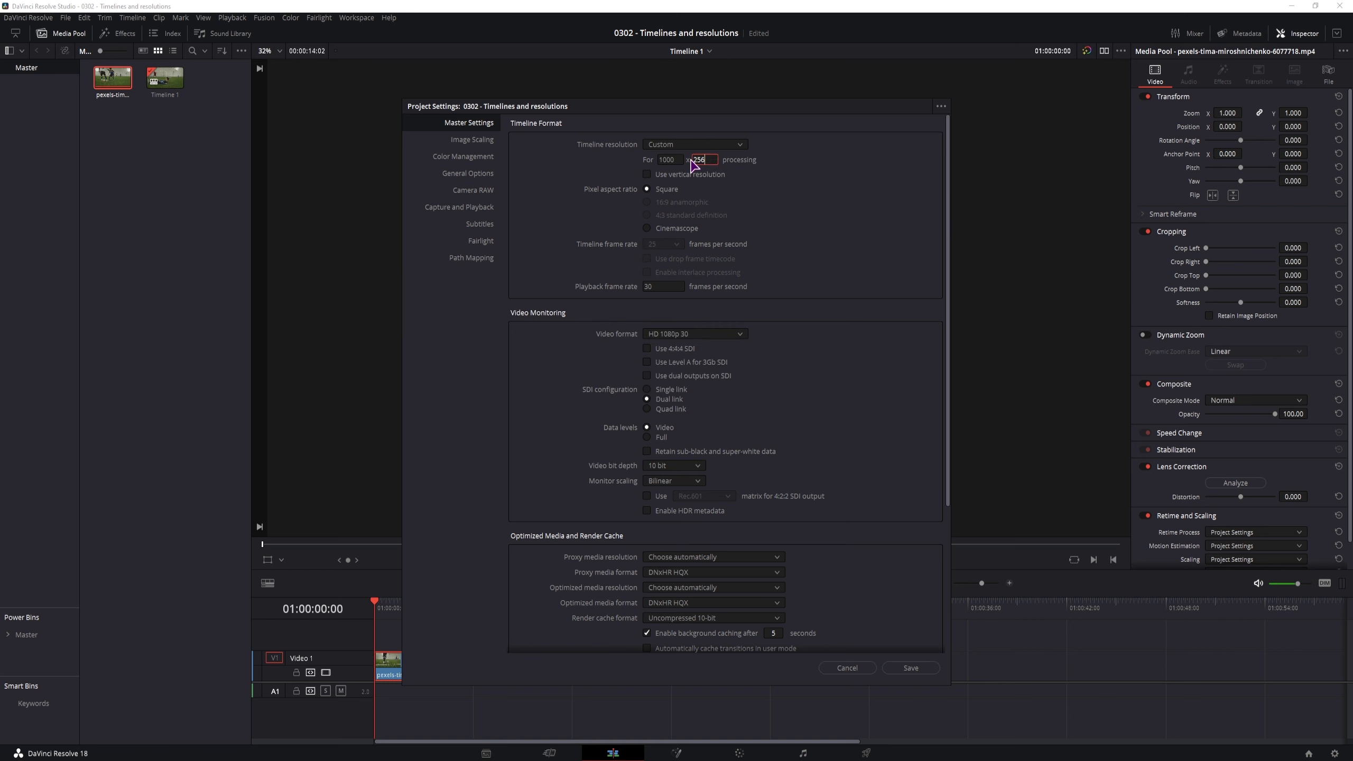
Step: Delete the "1000x200 preset" from the project setting presets and close the project settings
{"action": "left_click", "coordinate": [941, 106]}
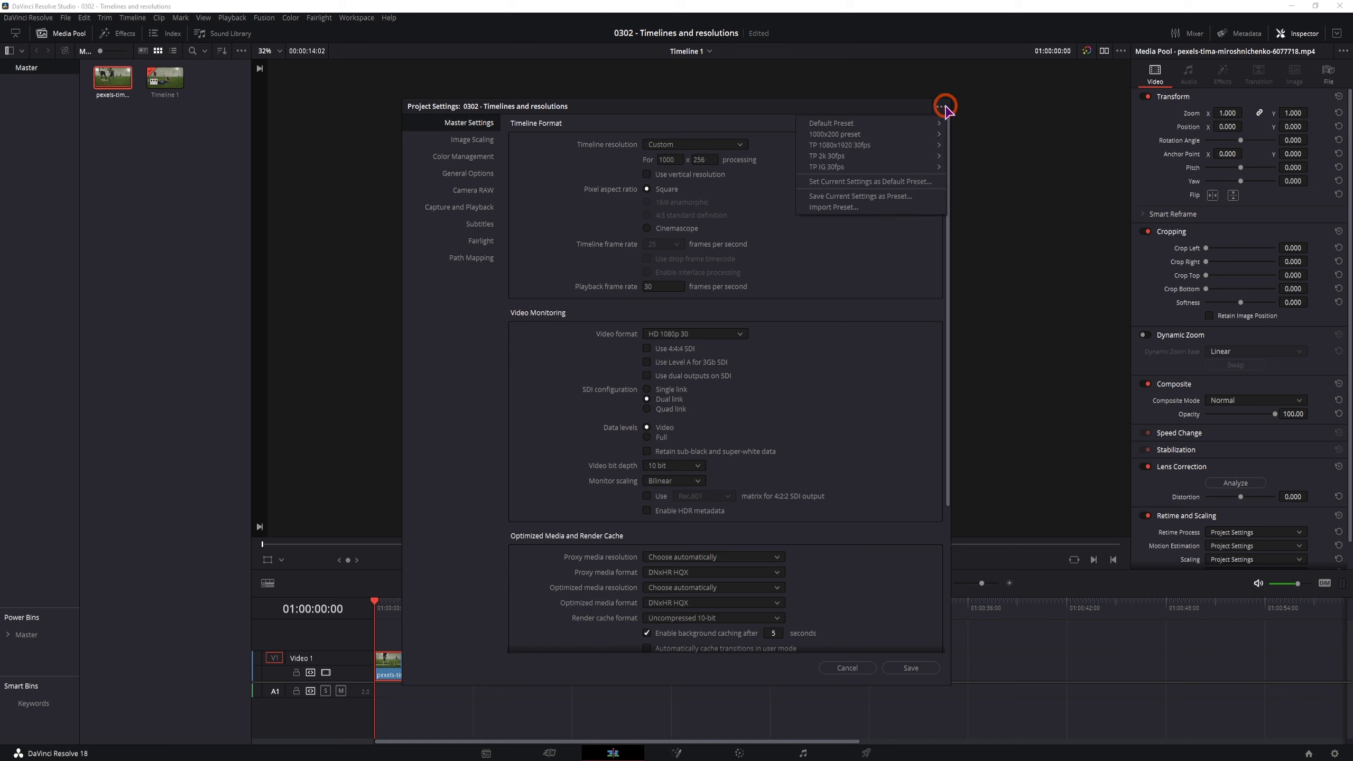
{"action": "mouse_move", "coordinate": [840, 134]}
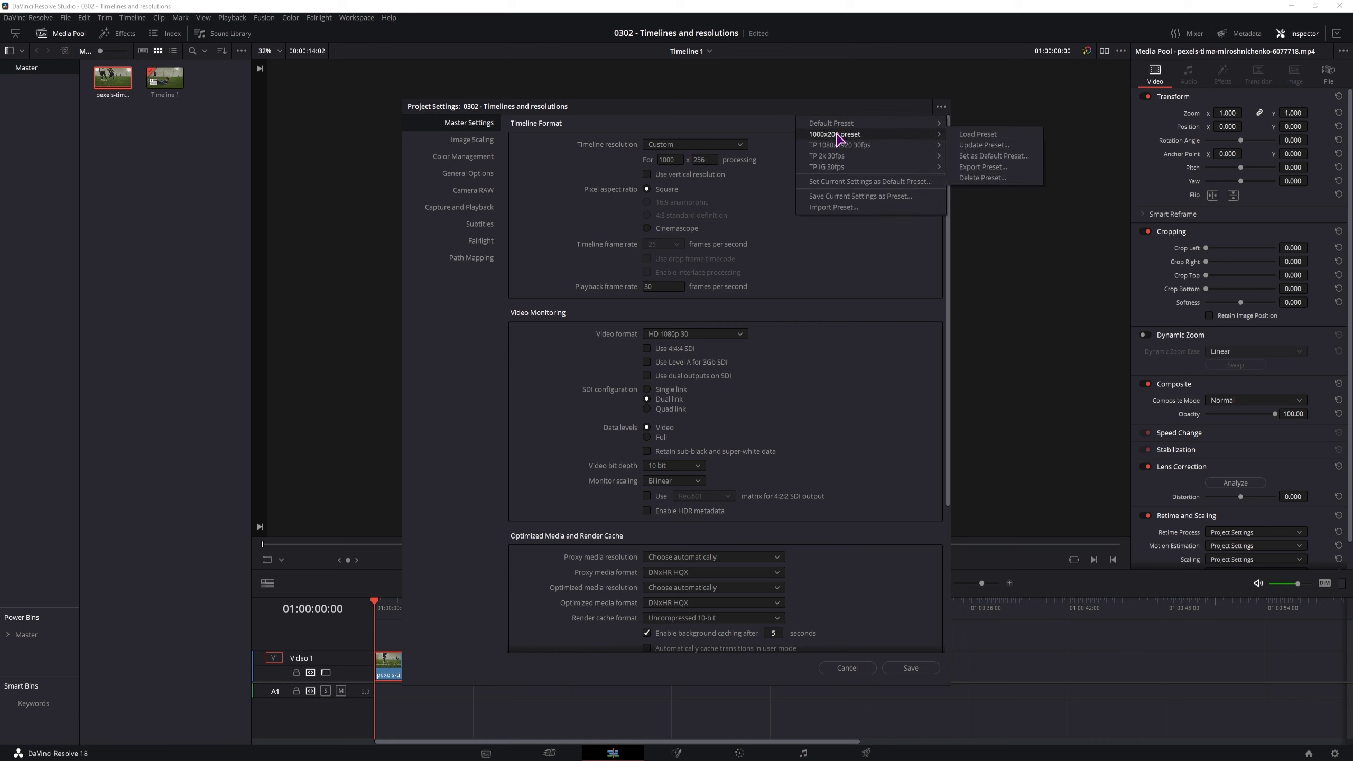
{"action": "left_click", "coordinate": [971, 180]}
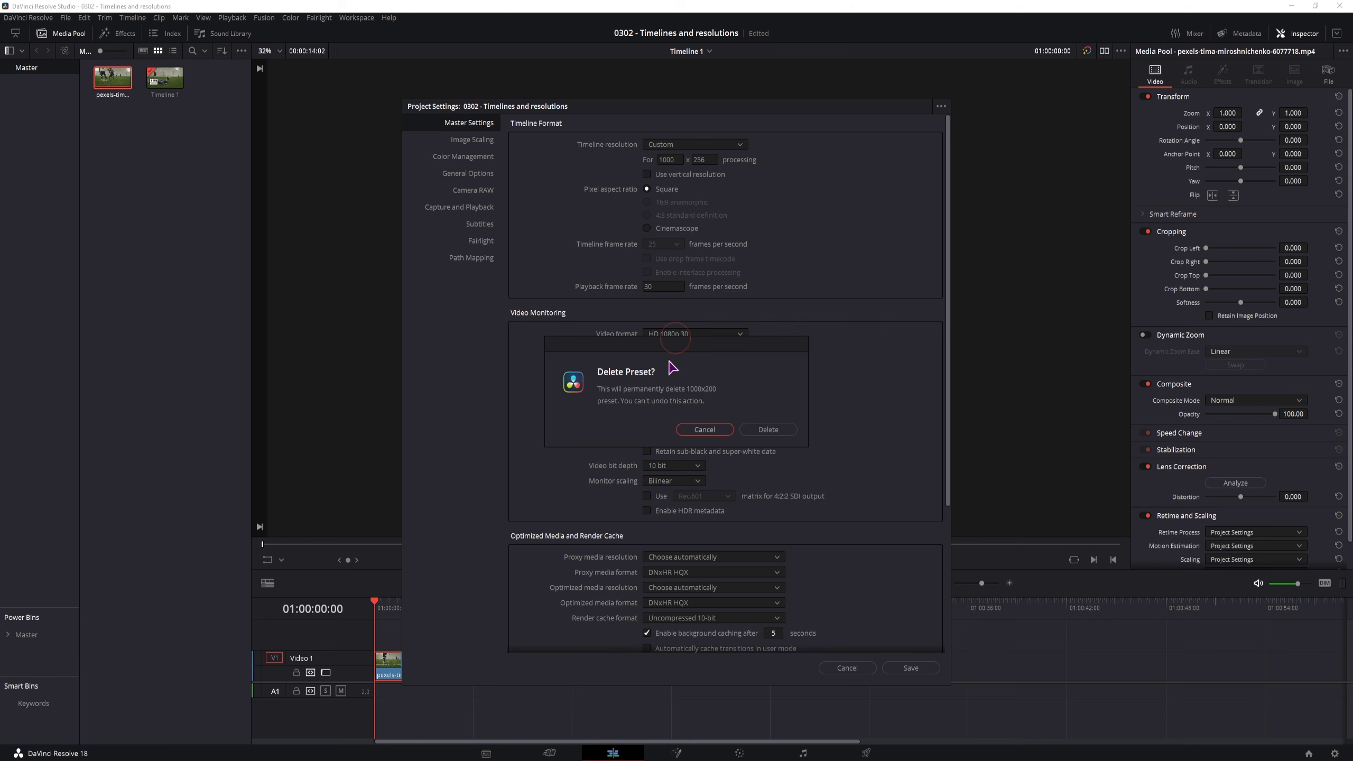
{"action": "left_click", "coordinate": [768, 435]}
{"action": "left_click", "coordinate": [942, 107]}
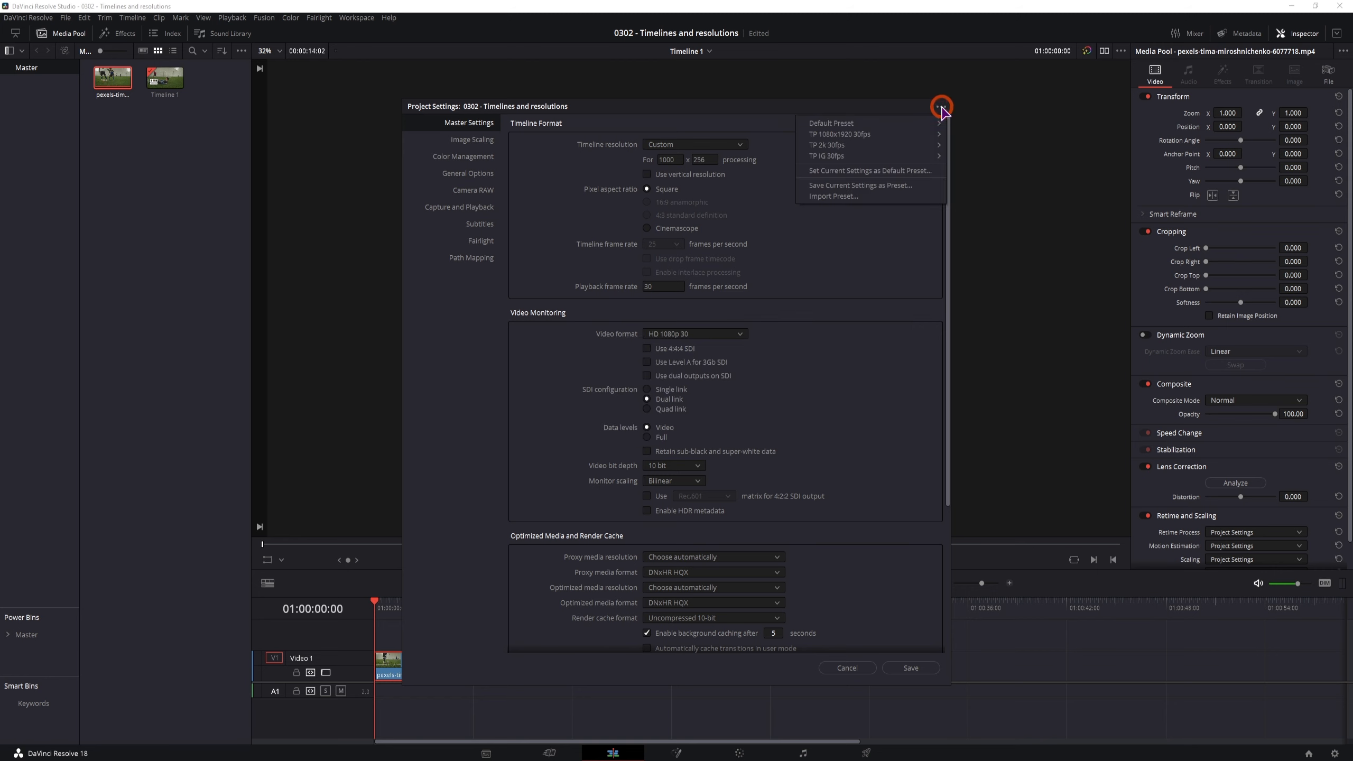
{"action": "key", "text": "Escape"}
{"action": "key", "text": "Escape"}
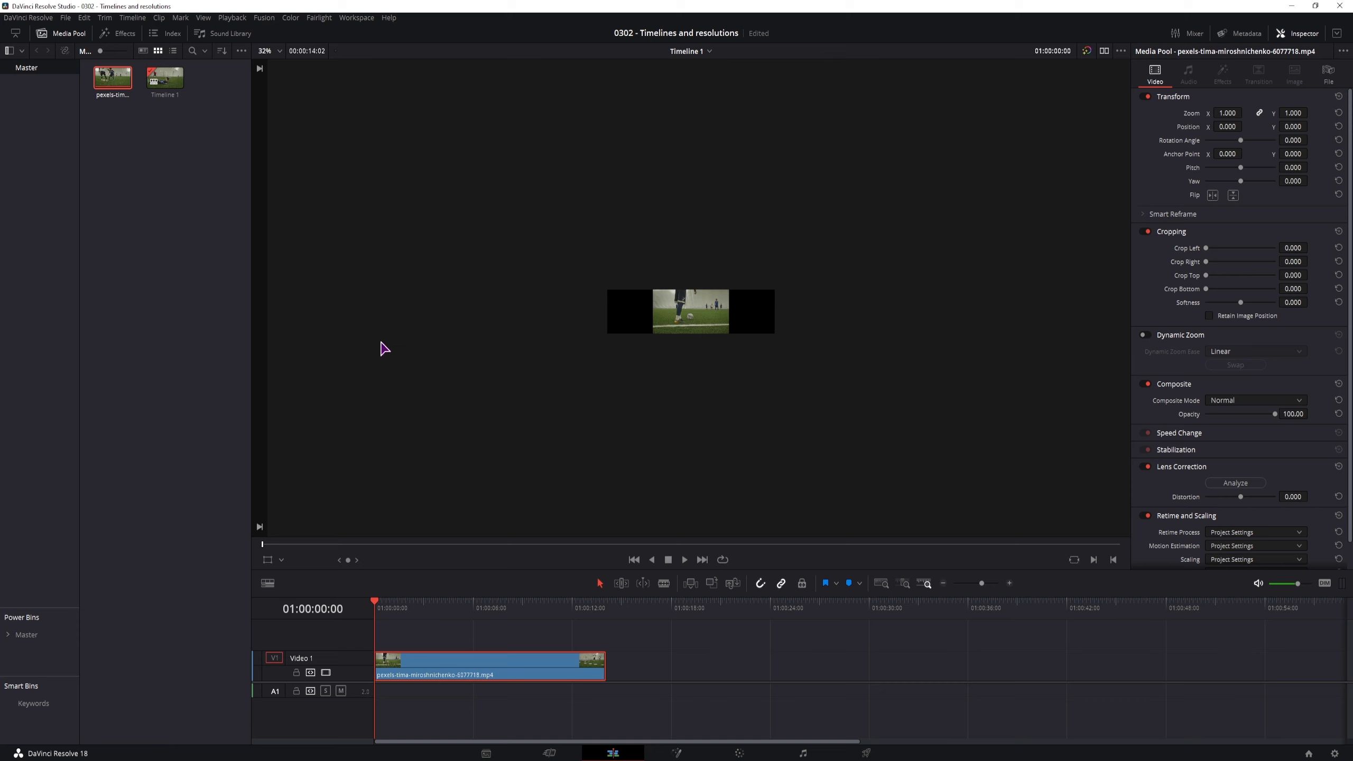
Step: Create an empty timeline named Timeline 2 that uses its own format settings instead of the project settings
{"action": "right_click", "coordinate": [182, 381]}
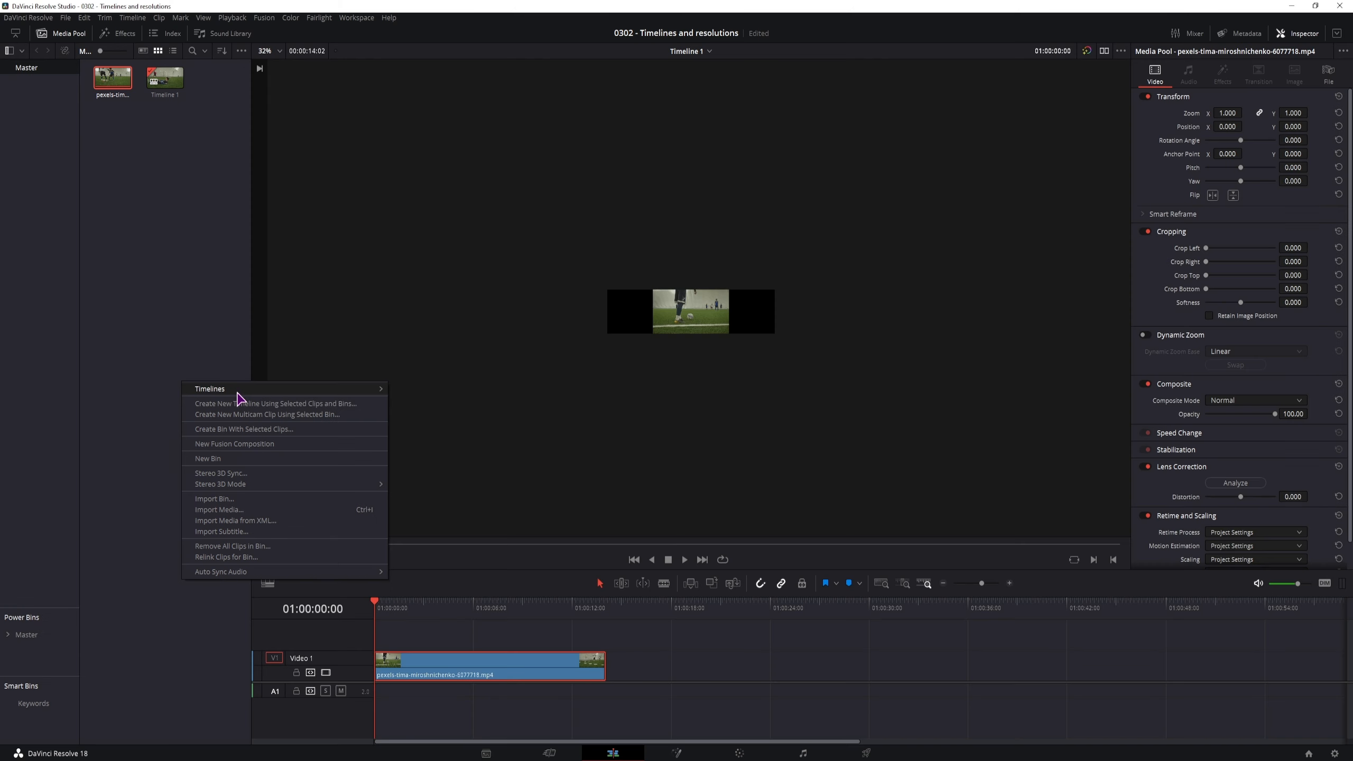
{"action": "mouse_move", "coordinate": [238, 392]}
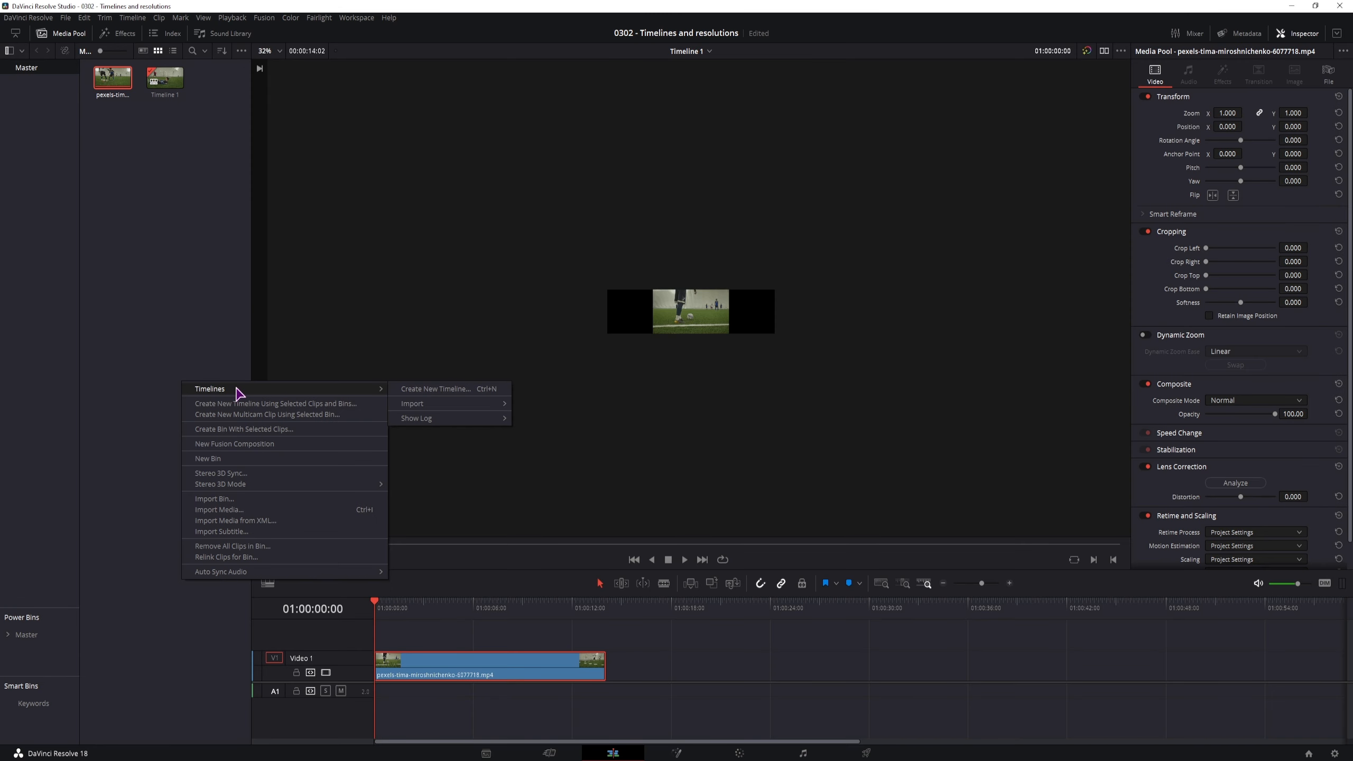
{"action": "left_click", "coordinate": [501, 392]}
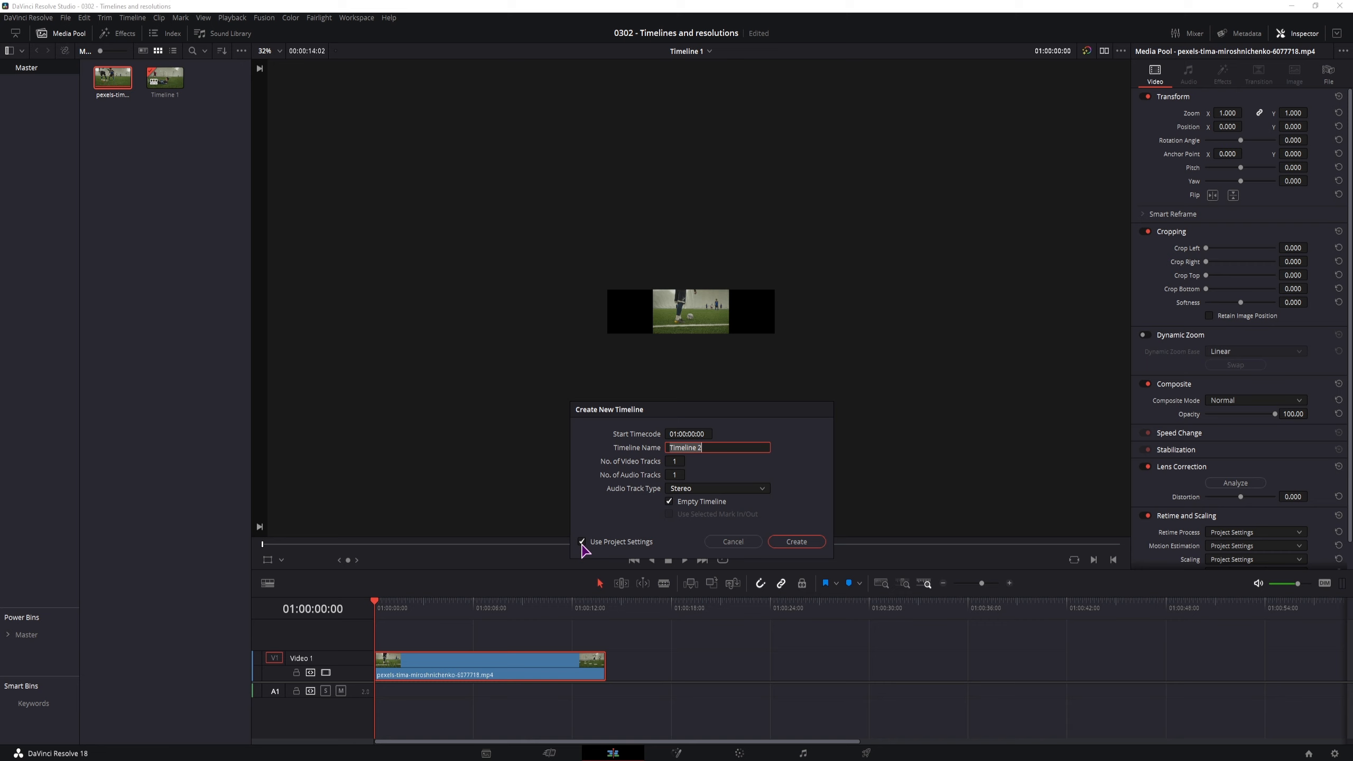
{"action": "left_click", "coordinate": [586, 533]}
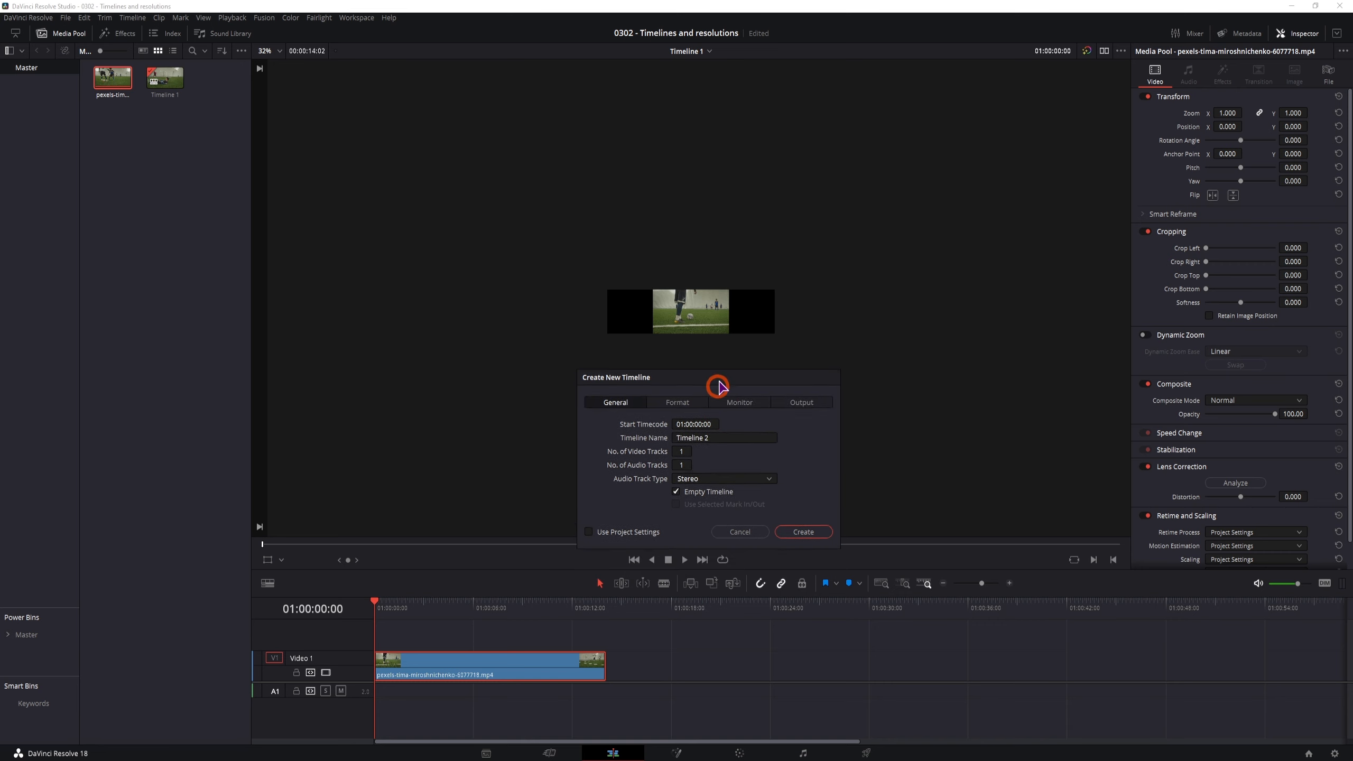
{"action": "left_click_drag", "start_coordinate": [718, 385], "coordinate": [721, 379]}
{"action": "left_click", "coordinate": [726, 435]}
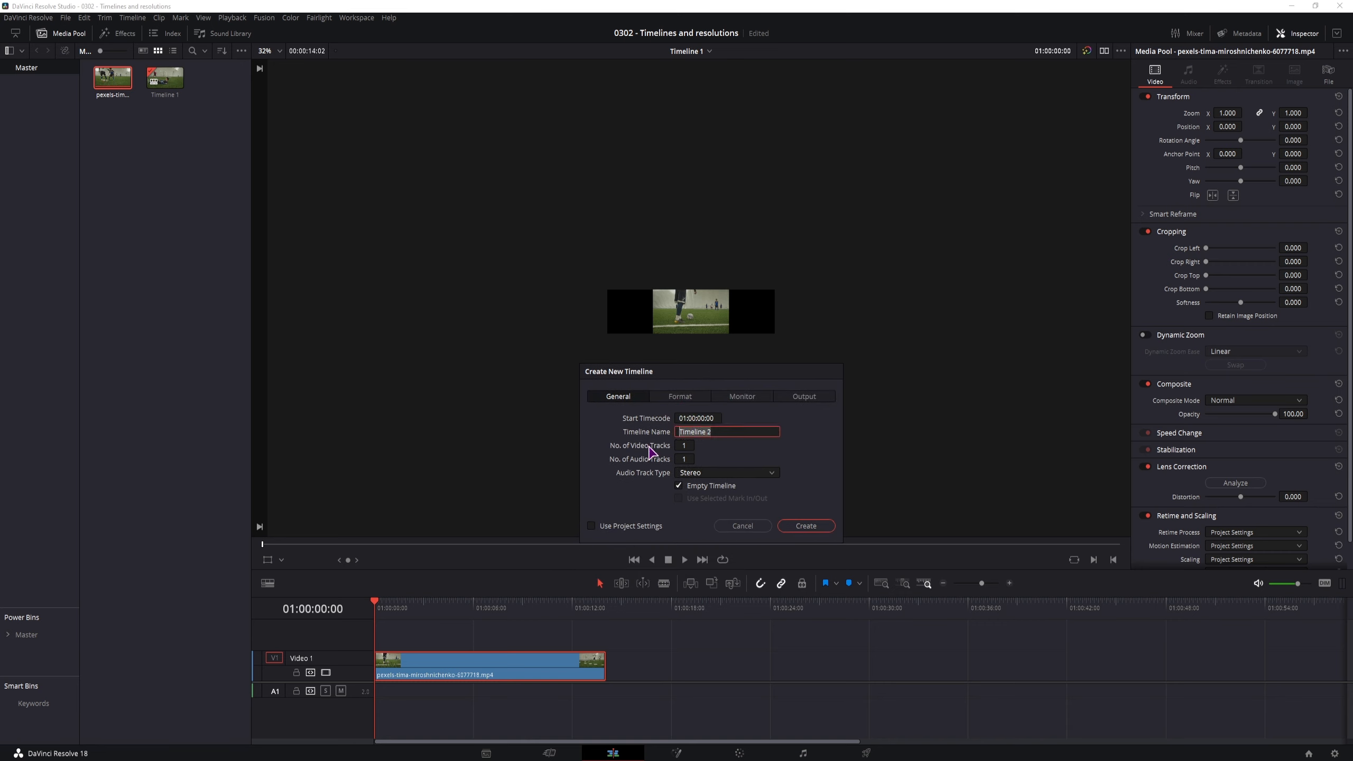
{"action": "left_click", "coordinate": [678, 396]}
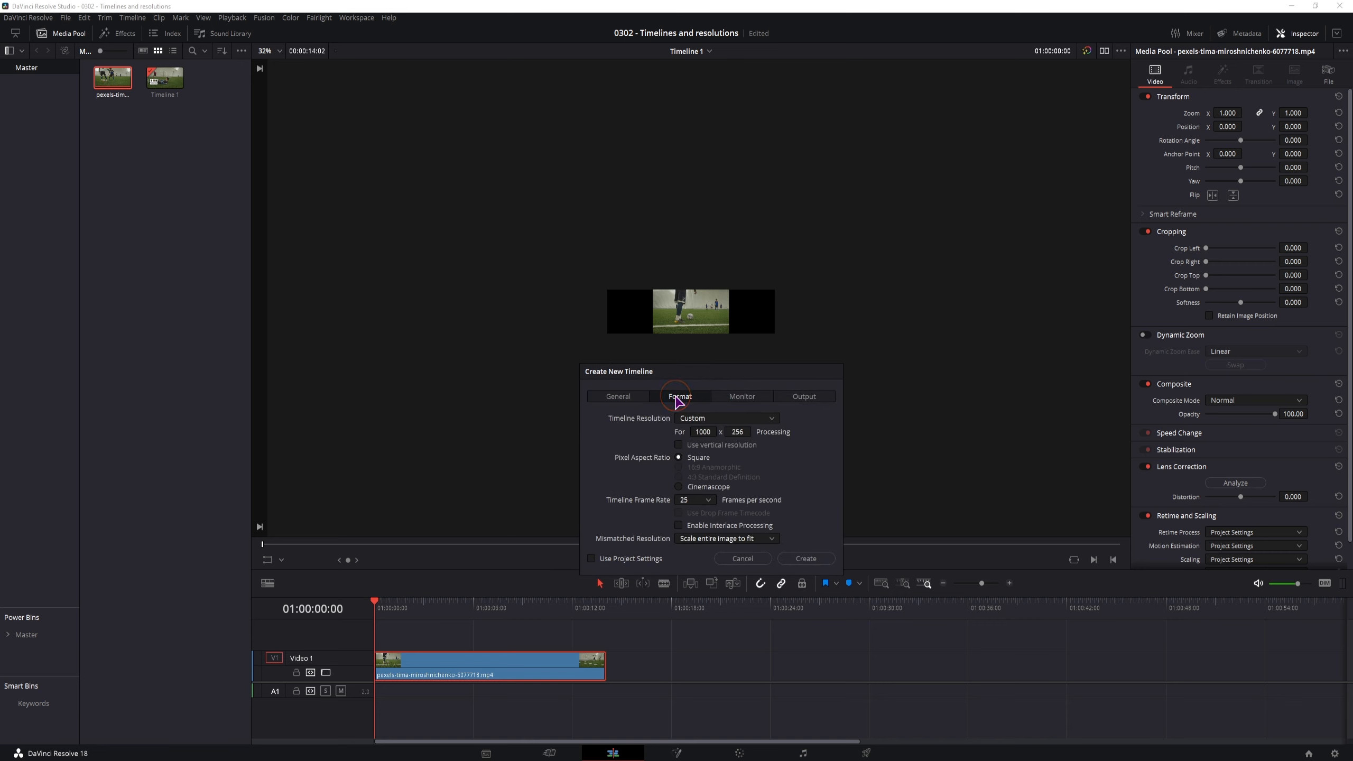
{"action": "left_click", "coordinate": [805, 558]}
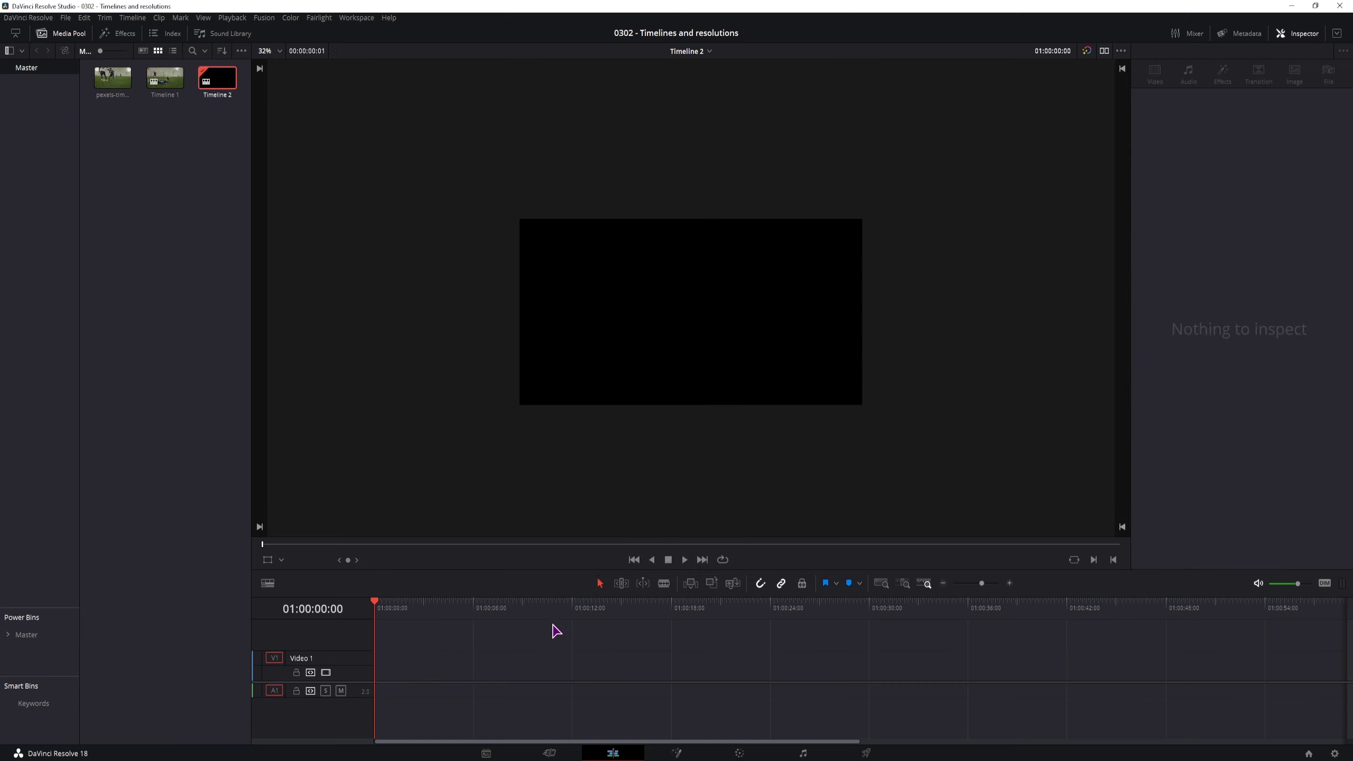
Step: Place the source soccer clip from the Media Pool at the start of Timeline 2's Video 1 track
{"action": "left_click", "coordinate": [119, 90]}
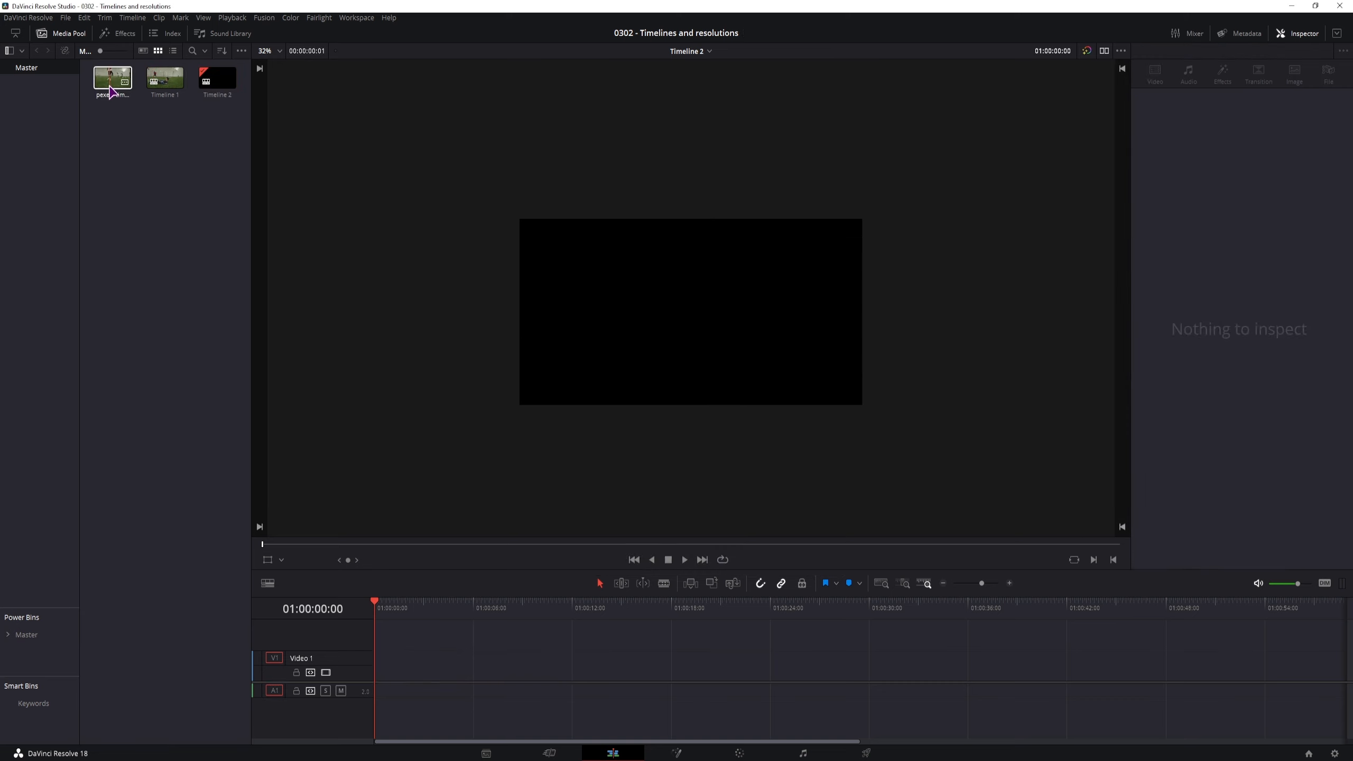
{"action": "left_click_drag", "start_coordinate": [111, 90], "coordinate": [421, 663]}
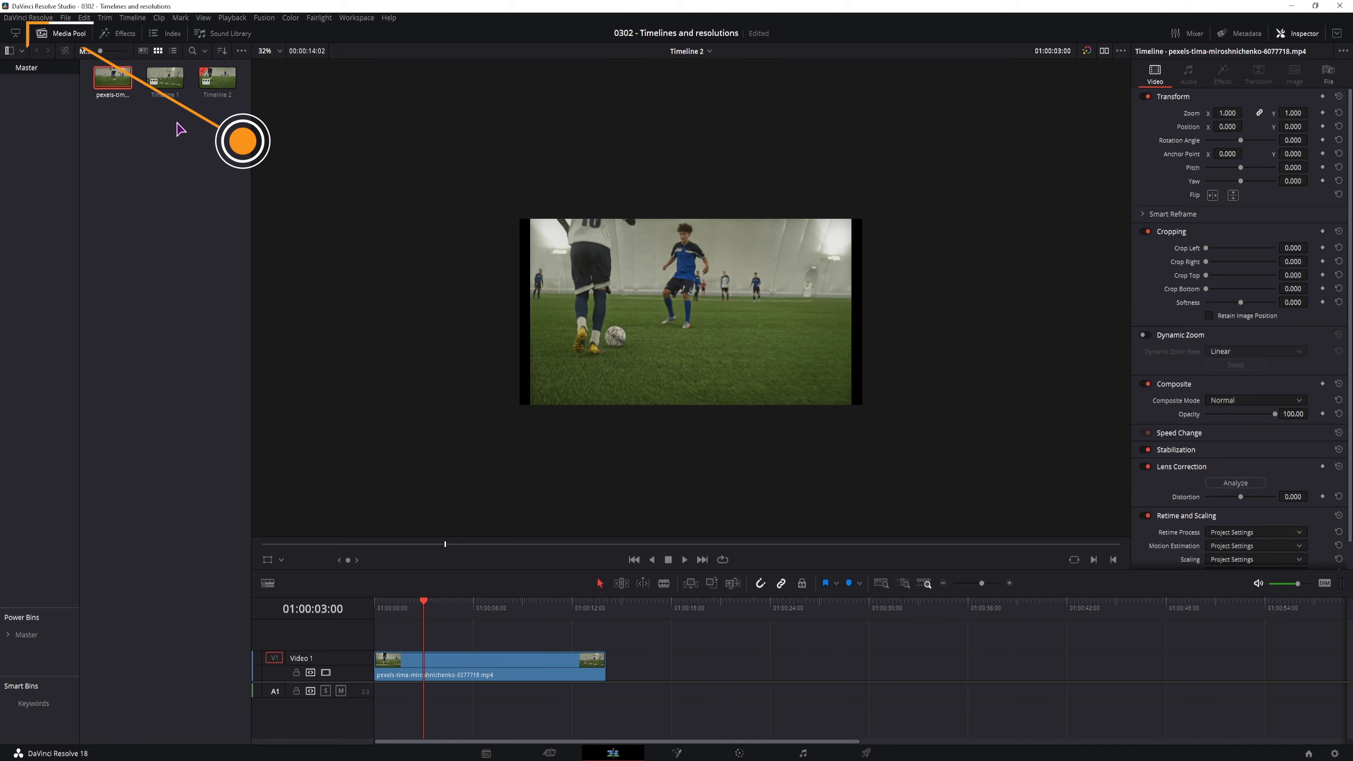
Step: Hide and reshow the Media Pool, and switch between Timeline 1 and Timeline 2, finishing on Timeline 1
{"action": "left_click", "coordinate": [80, 35]}
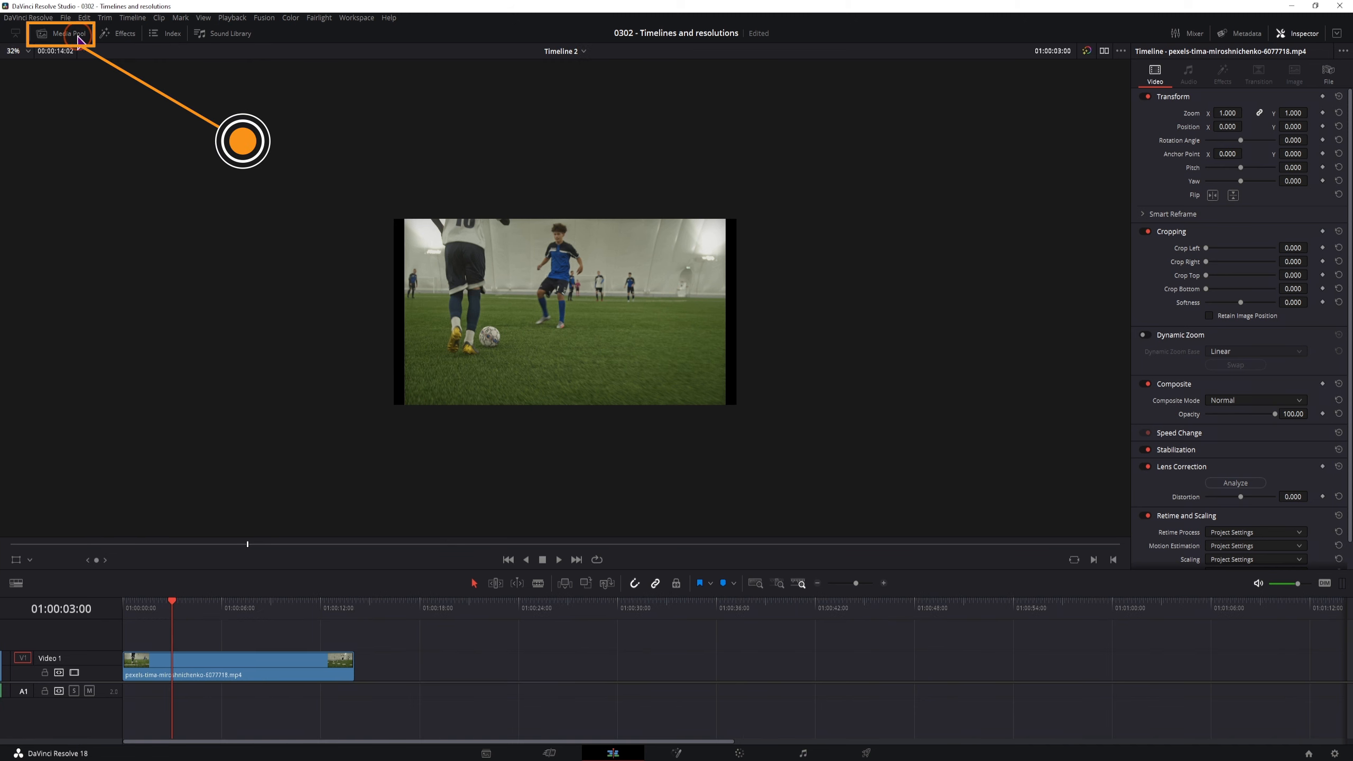
{"action": "left_click", "coordinate": [80, 34]}
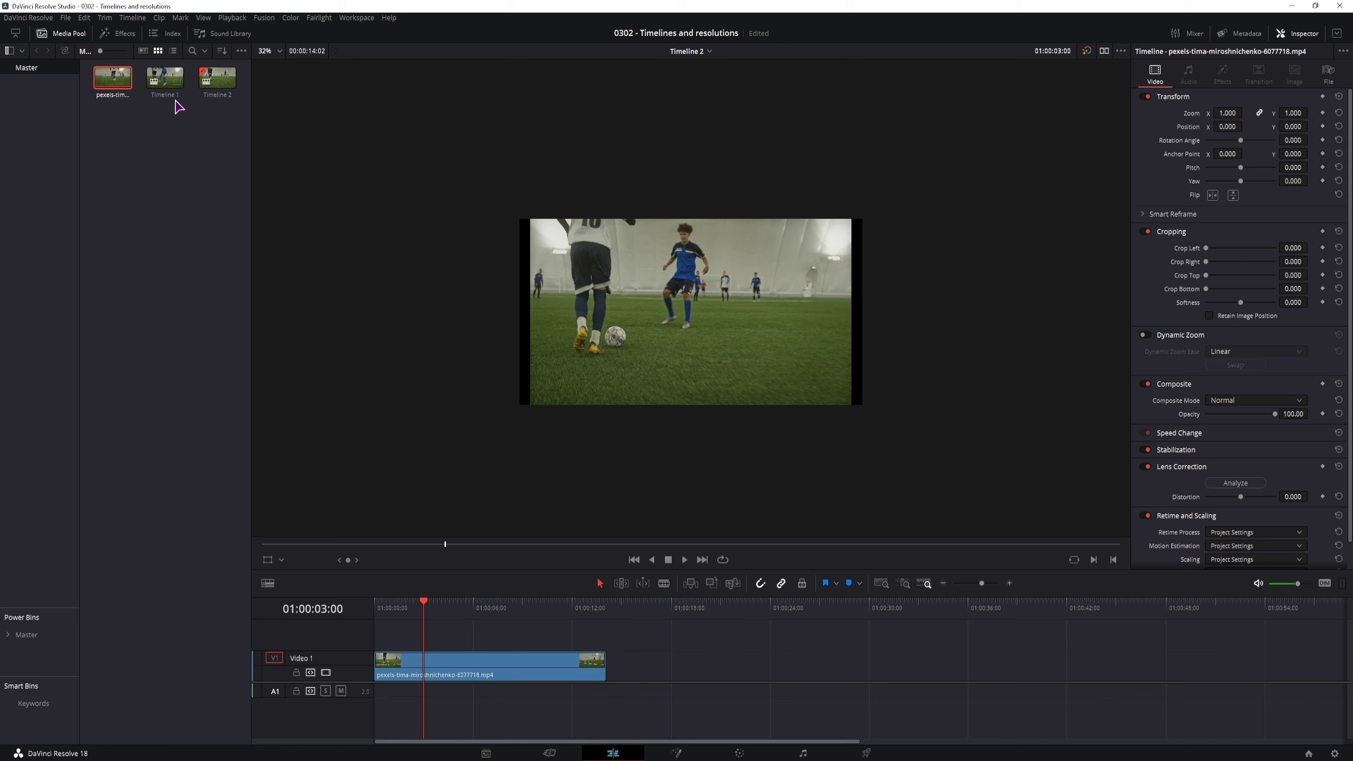
{"action": "double_click", "coordinate": [166, 78]}
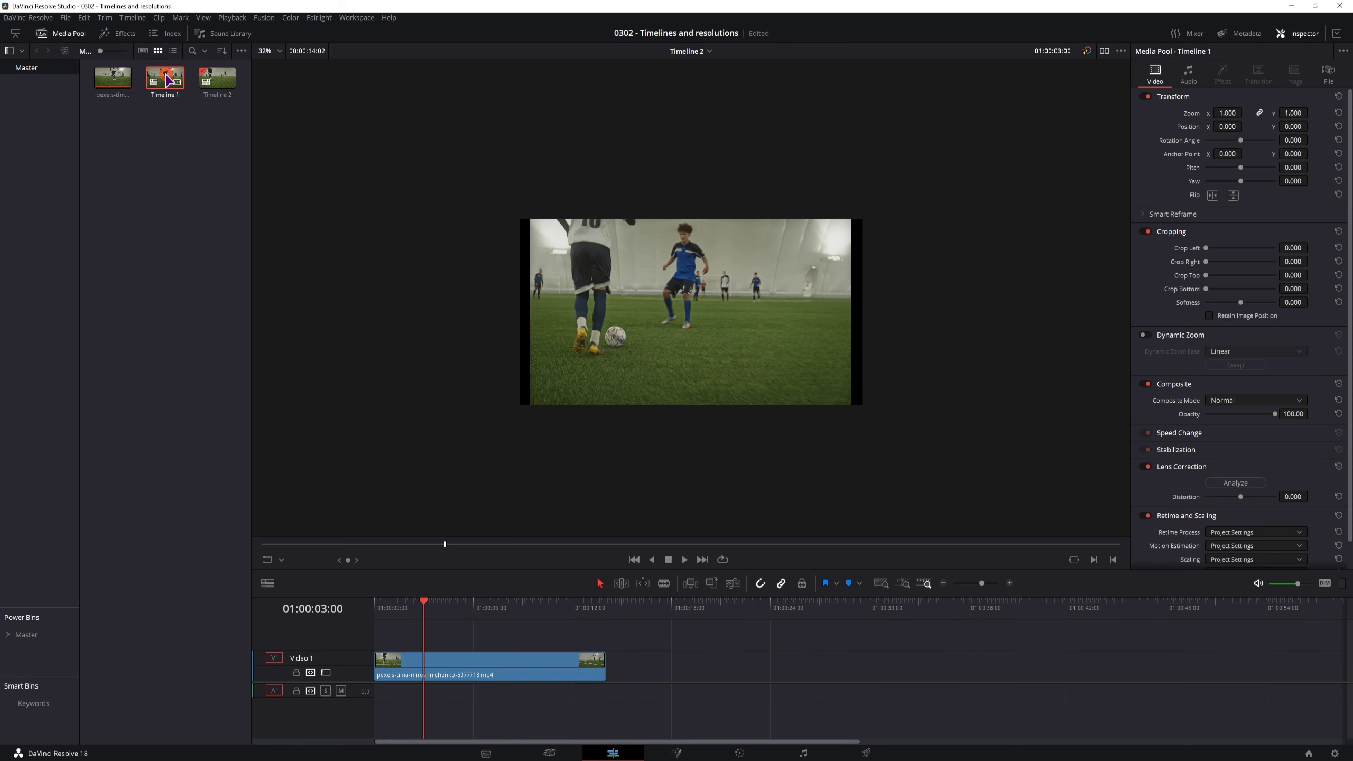
{"action": "double_click", "coordinate": [220, 79]}
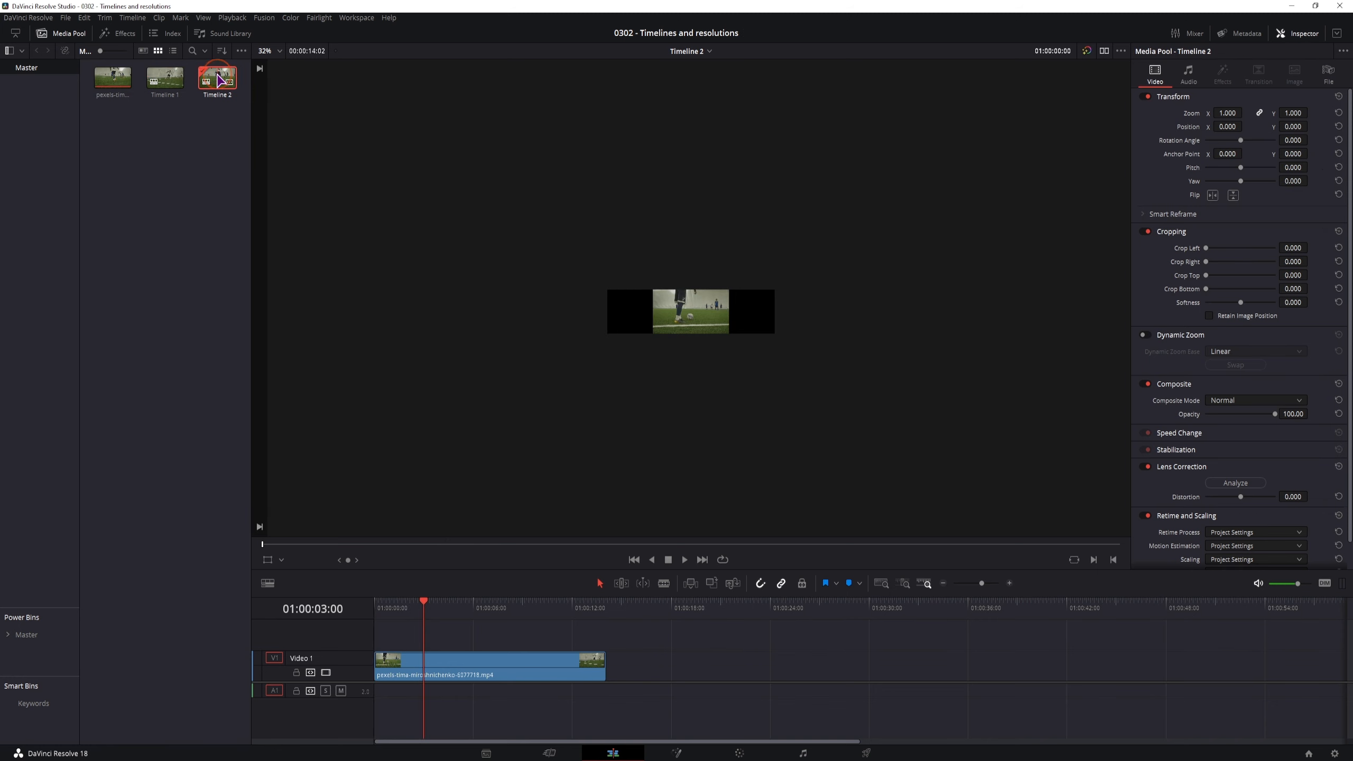
{"action": "left_click", "coordinate": [709, 51]}
{"action": "left_click", "coordinate": [688, 66]}
Step: Enable stacked timelines in the timeline view options
{"action": "left_click", "coordinate": [268, 583]}
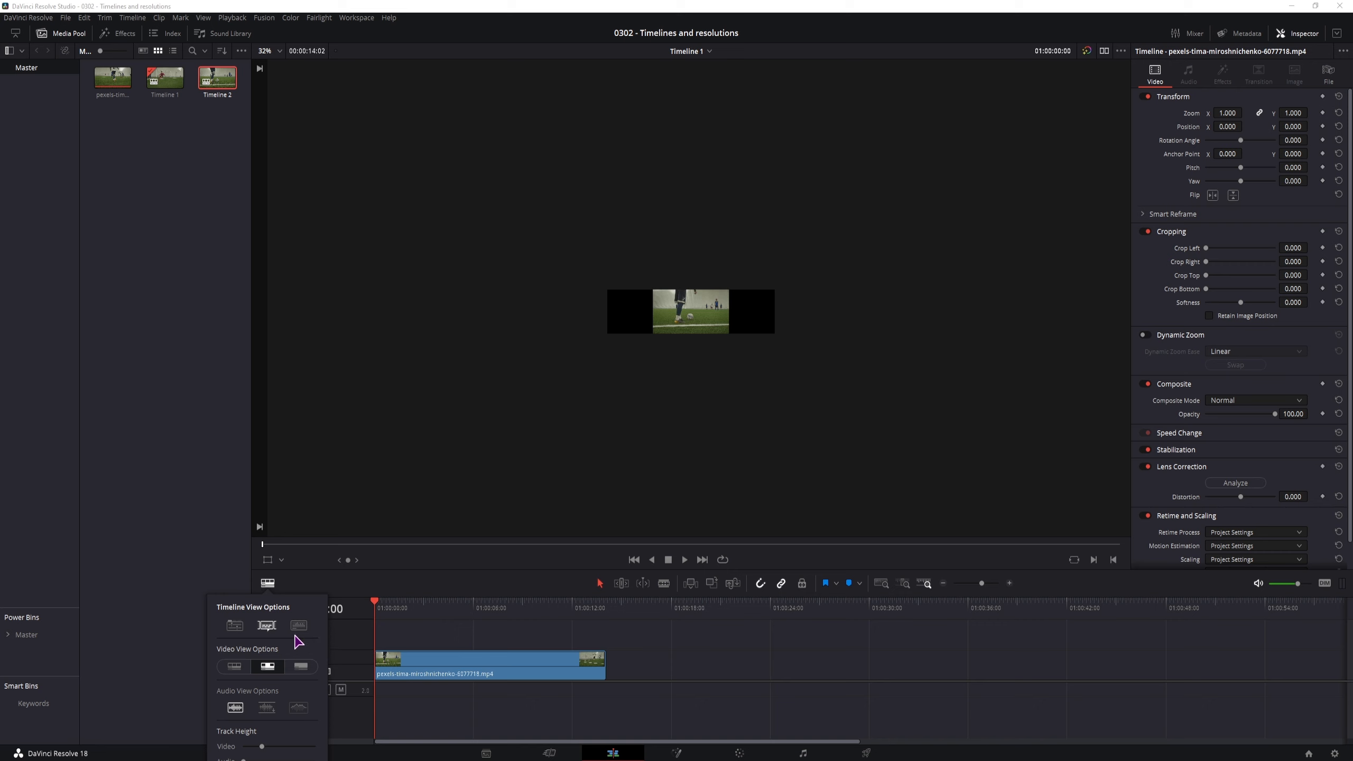
{"action": "left_click", "coordinate": [238, 633]}
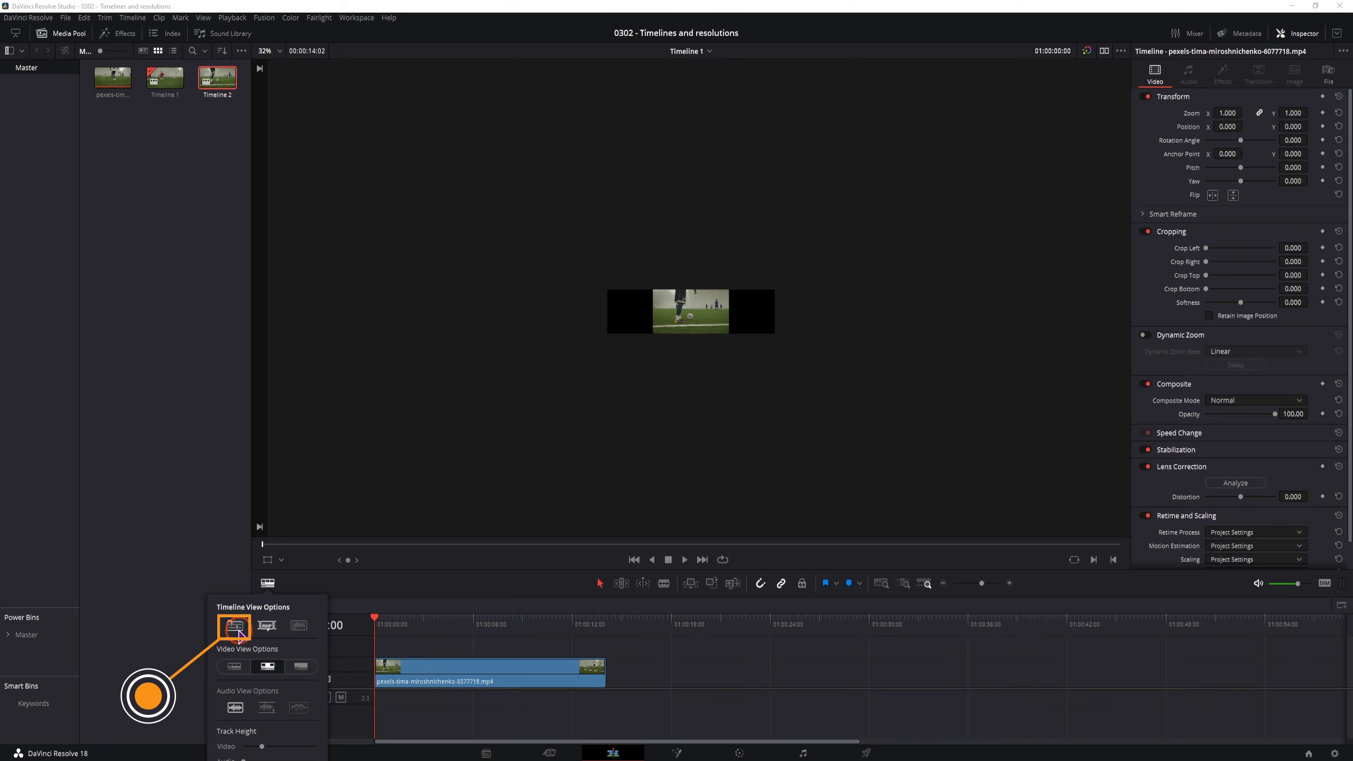